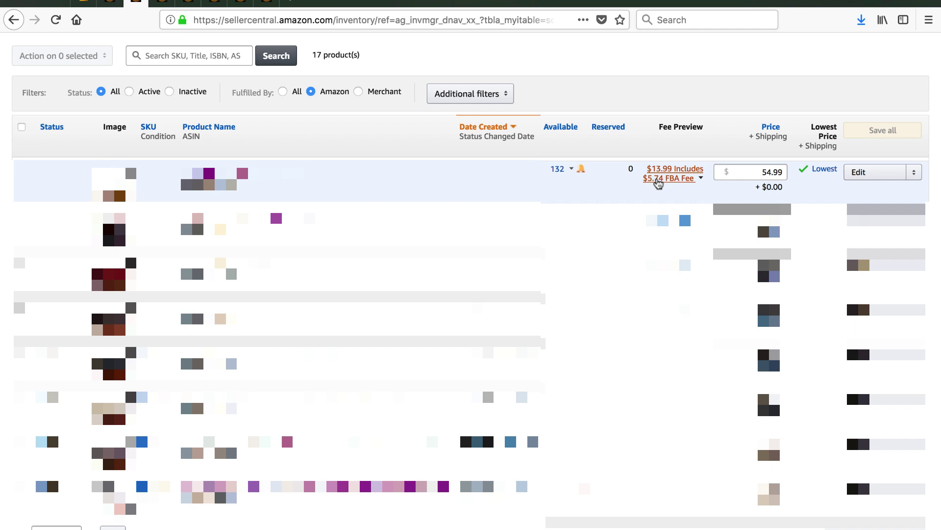
Switch to Microsoft Excel and bring up the sheet with the USA cost breakdown for SKU XYZ
{"action": "key", "text": "super+Tab"}
{"action": "key", "text": "super+Tab"}
{"action": "key", "text": "super+Tab"}
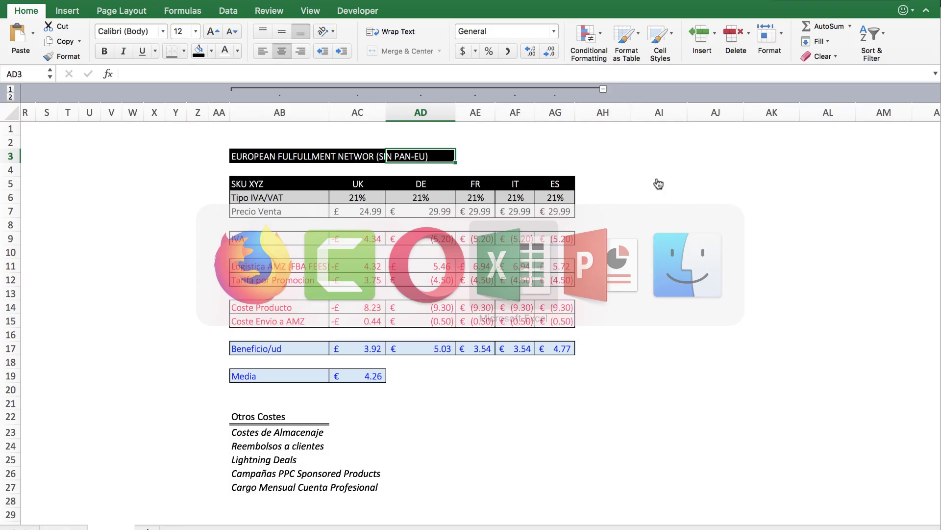
{"action": "scroll", "coordinate": [637, 169], "scroll_direction": "left", "scroll_amount": 15}
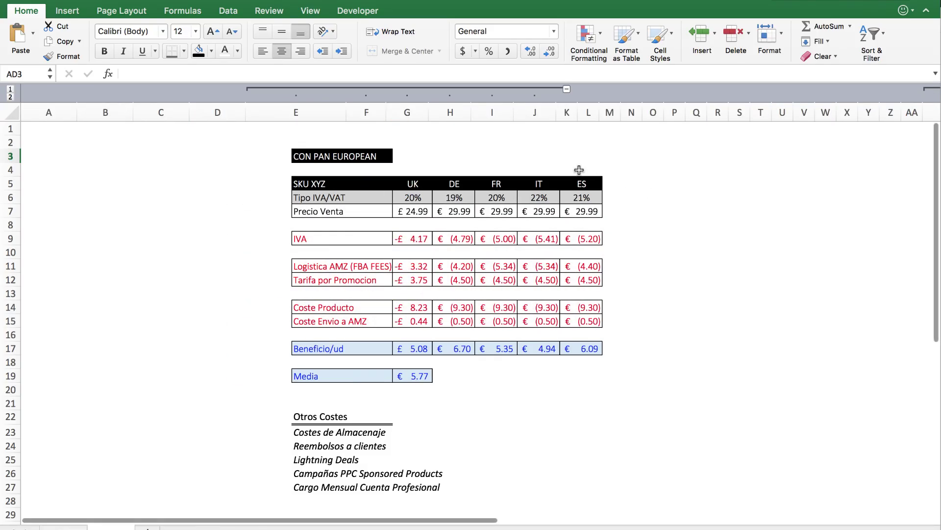
{"action": "scroll", "coordinate": [344, 392], "scroll_direction": "right", "scroll_amount": 2}
{"action": "left_click", "coordinate": [113, 527]}
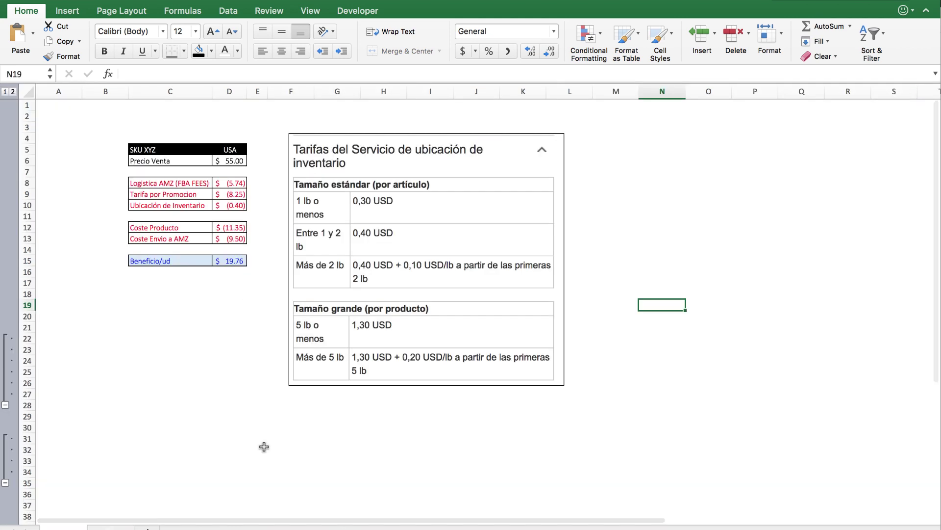
{"action": "scroll", "coordinate": [239, 237], "scroll_direction": "up", "scroll_amount": 5}
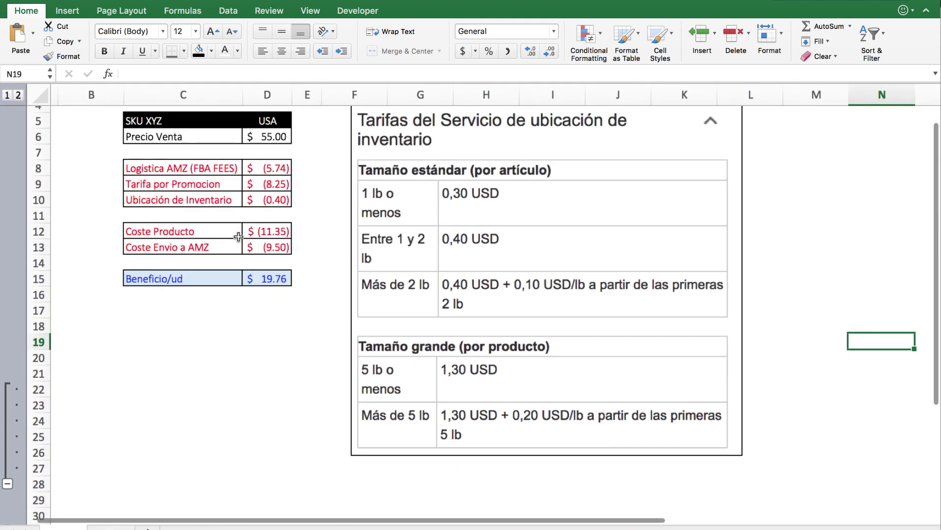
{"action": "scroll", "coordinate": [238, 236], "scroll_direction": "down", "scroll_amount": 1}
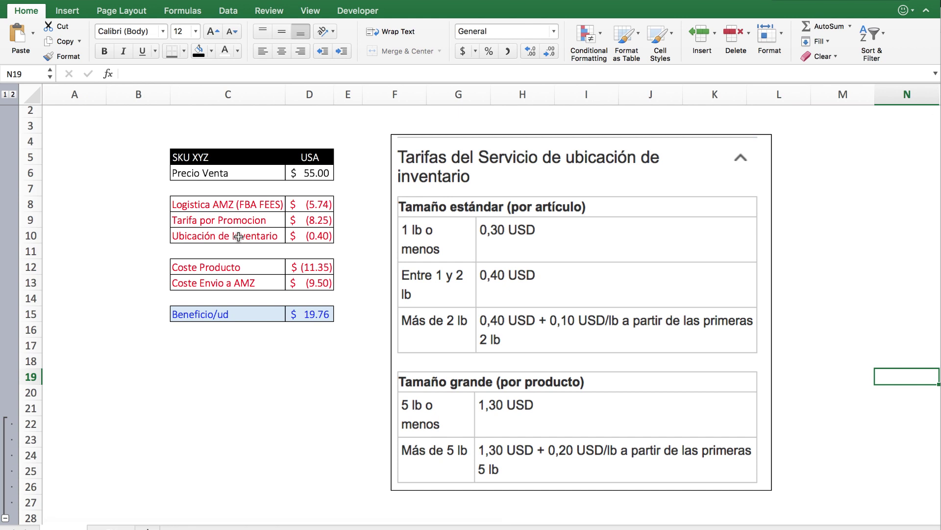
Review the SKU XYZ and USA headers and the Precio Venta amount in the USA cost table
{"action": "left_click", "coordinate": [204, 162]}
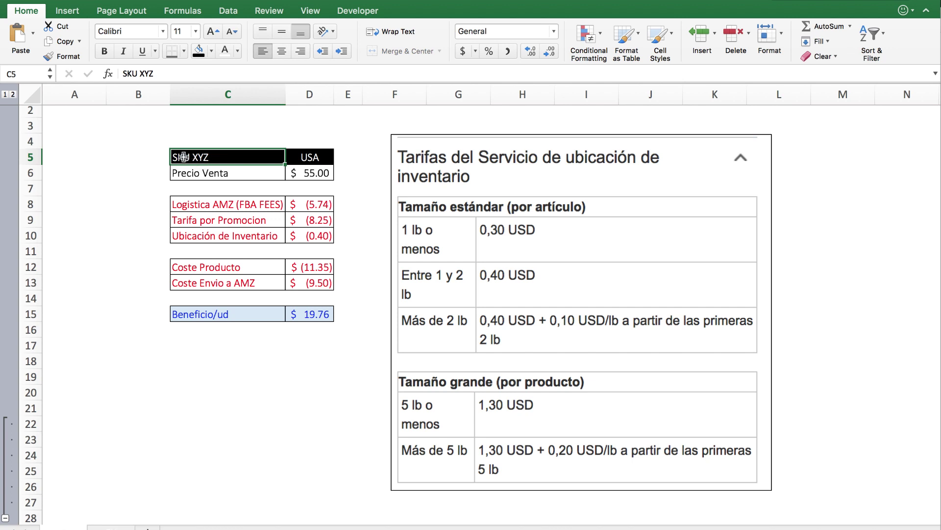
{"action": "left_click", "coordinate": [324, 161]}
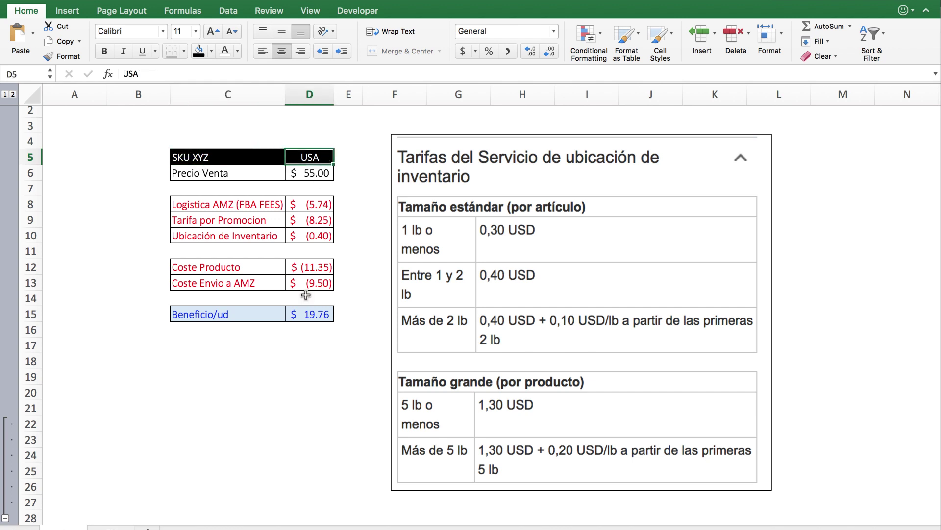
{"action": "left_click", "coordinate": [262, 179]}
{"action": "left_click", "coordinate": [320, 176]}
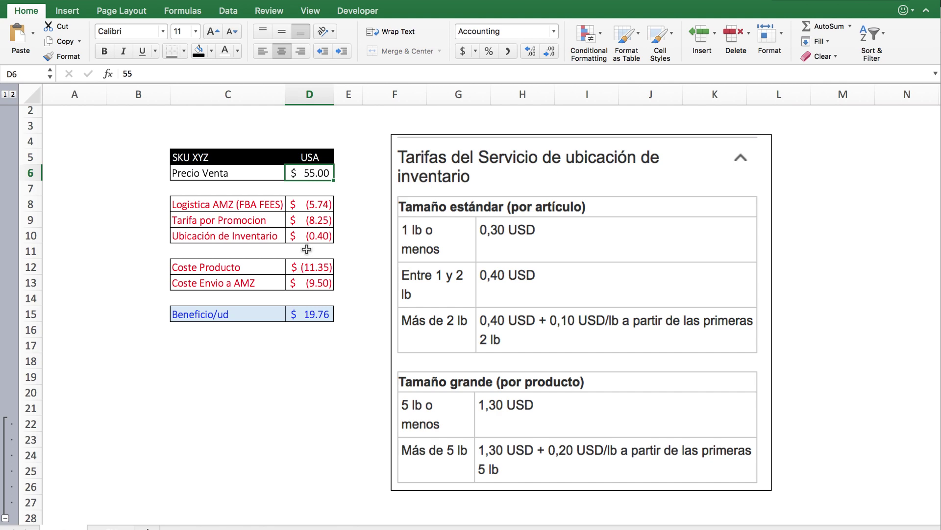
Check the product's listed price in the Seller Central inventory in Firefox and return to the Excel cost table
{"action": "key", "text": "super+Tab"}
{"action": "key", "text": "super+Tab"}
{"action": "key", "text": "super+Tab"}
{"action": "key", "text": "super+Tab"}
{"action": "key", "text": "super+Tab"}
{"action": "key", "text": "super+Tab"}
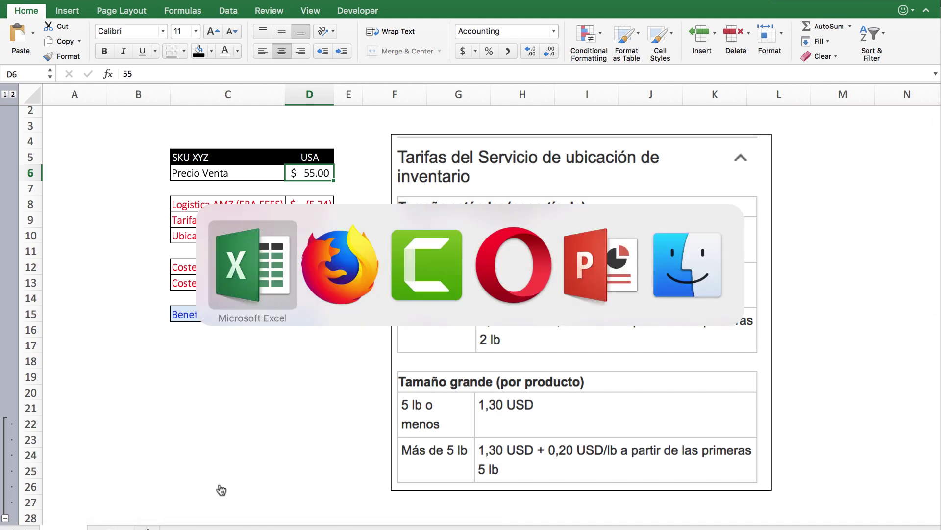
{"action": "key", "text": "super+Tab"}
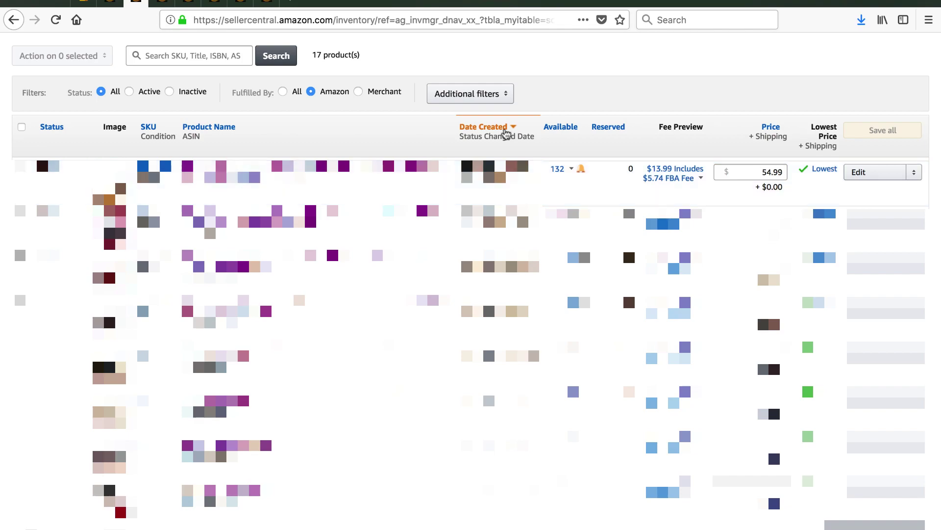
{"action": "key", "text": "super+Tab"}
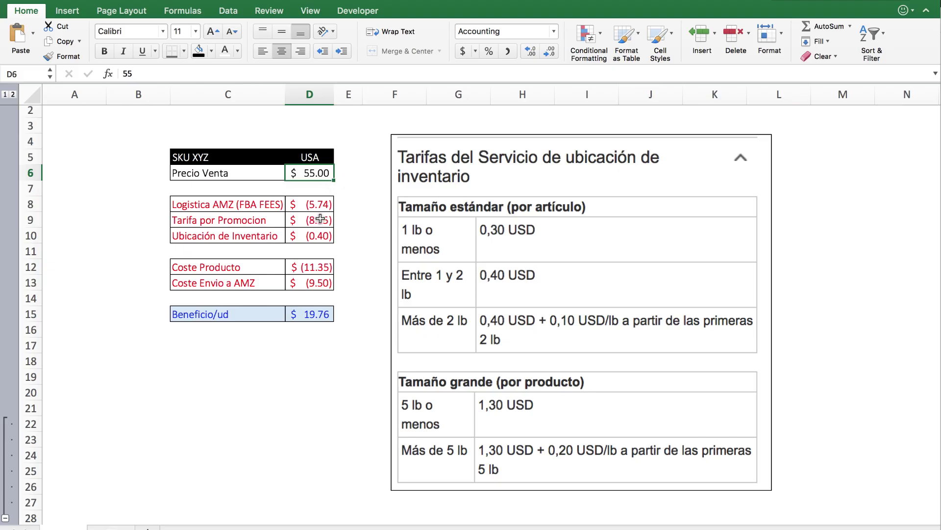
Examine the USA Logistica AMZ (FBA FEES) amount and the Tarifa por Promocion formula with the sale price it references
{"action": "left_click", "coordinate": [259, 205]}
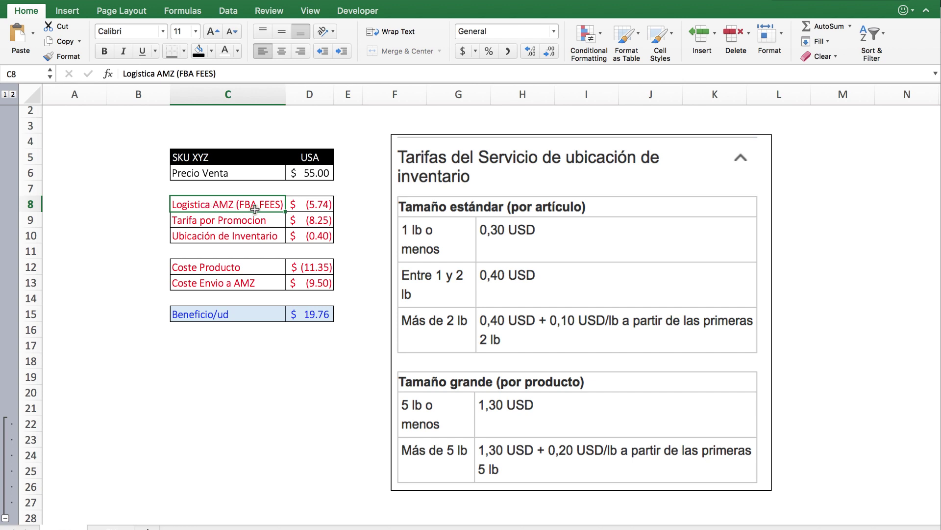
{"action": "left_click", "coordinate": [316, 207]}
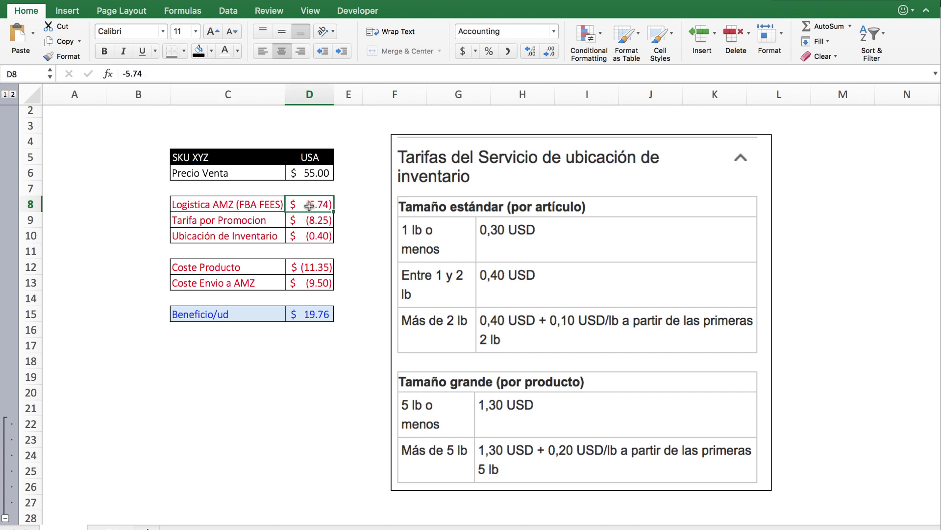
{"action": "left_click", "coordinate": [277, 226]}
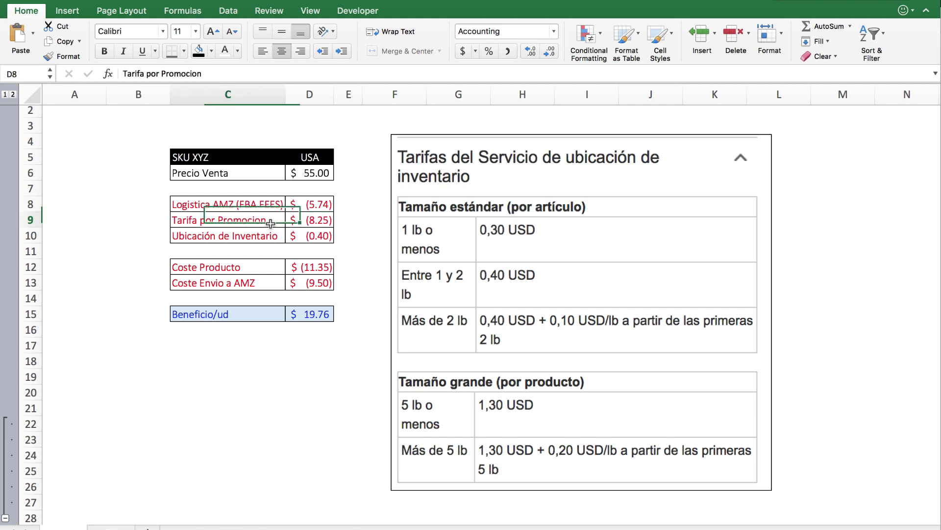
{"action": "left_click", "coordinate": [314, 222]}
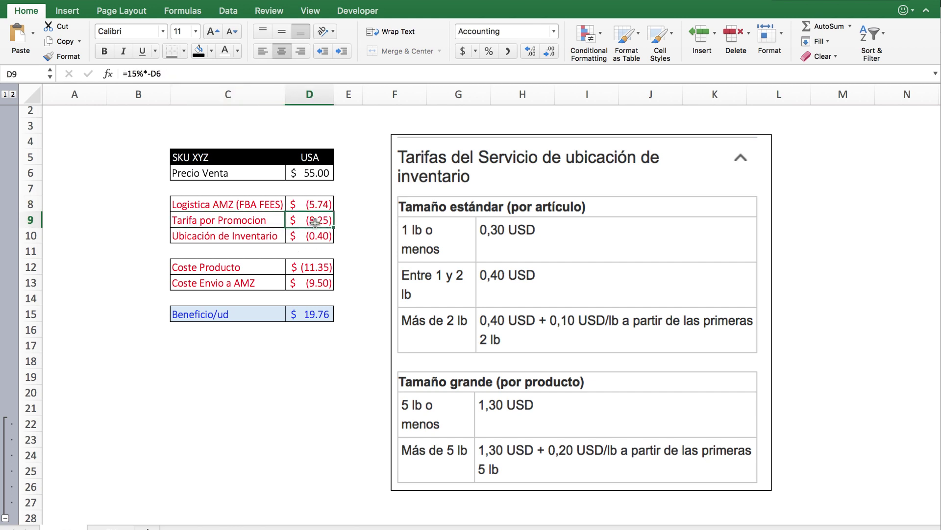
{"action": "left_click", "coordinate": [318, 174]}
{"action": "left_click", "coordinate": [317, 218]}
{"action": "double_click", "coordinate": [317, 219]}
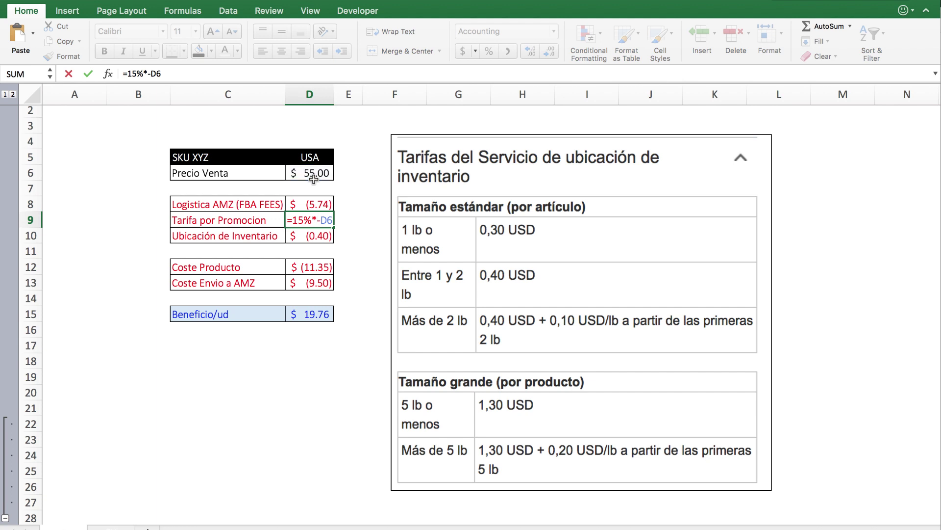
{"action": "key", "text": "Return"}
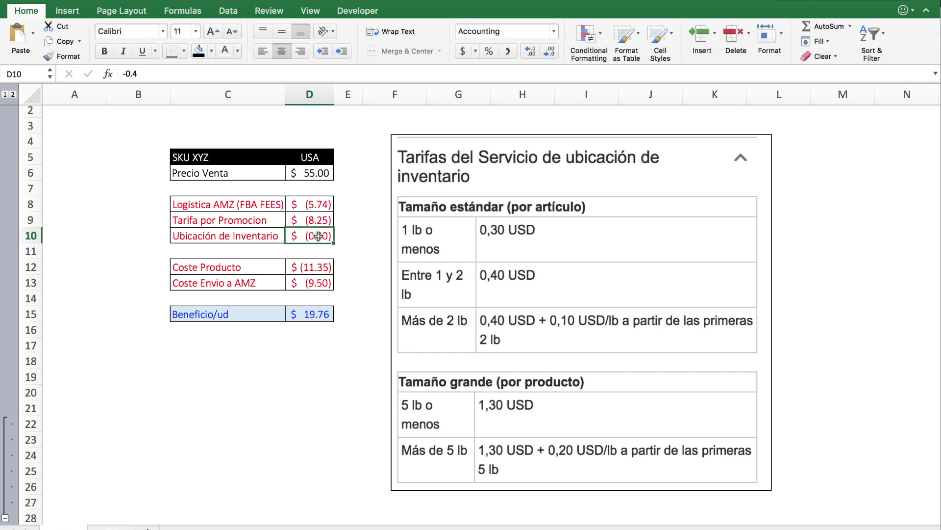
Compare the Ubicación de Inventario cost with the rate table picture and inspect the Coste Producto and Coste Envio a AMZ entries
{"action": "left_click", "coordinate": [431, 193]}
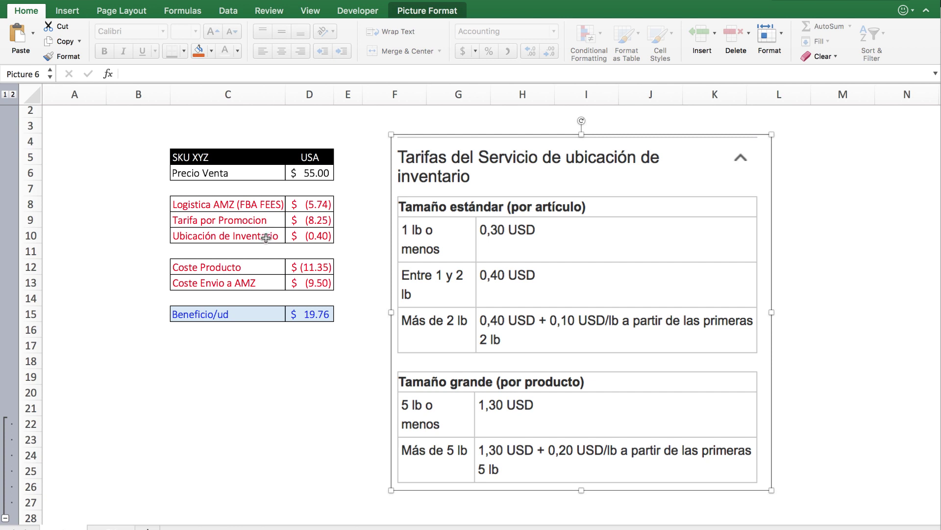
{"action": "left_click", "coordinate": [303, 235]}
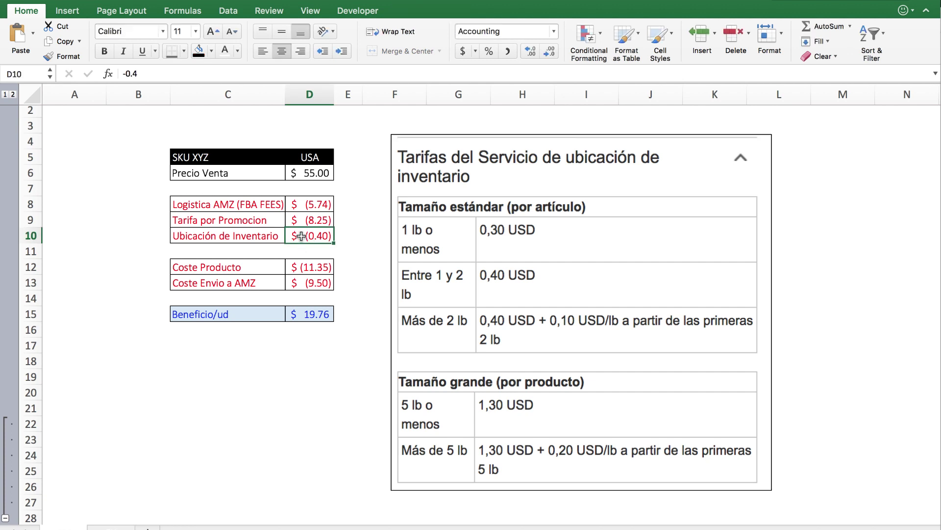
{"action": "left_click", "coordinate": [248, 267]}
{"action": "left_click", "coordinate": [311, 266]}
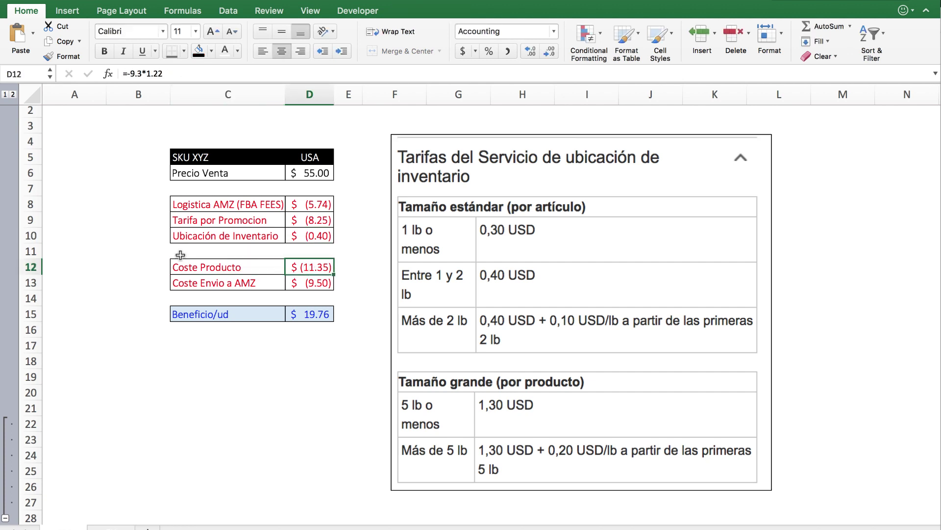
{"action": "left_click", "coordinate": [248, 283]}
{"action": "left_click", "coordinate": [306, 284]}
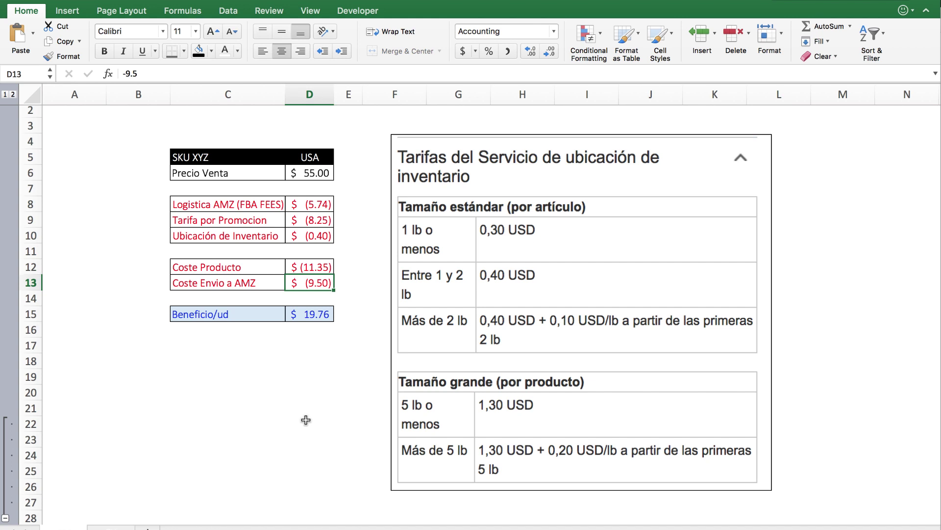
Trace the USA Beneficio/ud from the sale price through each fee and cost down to its sum formula
{"action": "left_click", "coordinate": [244, 312]}
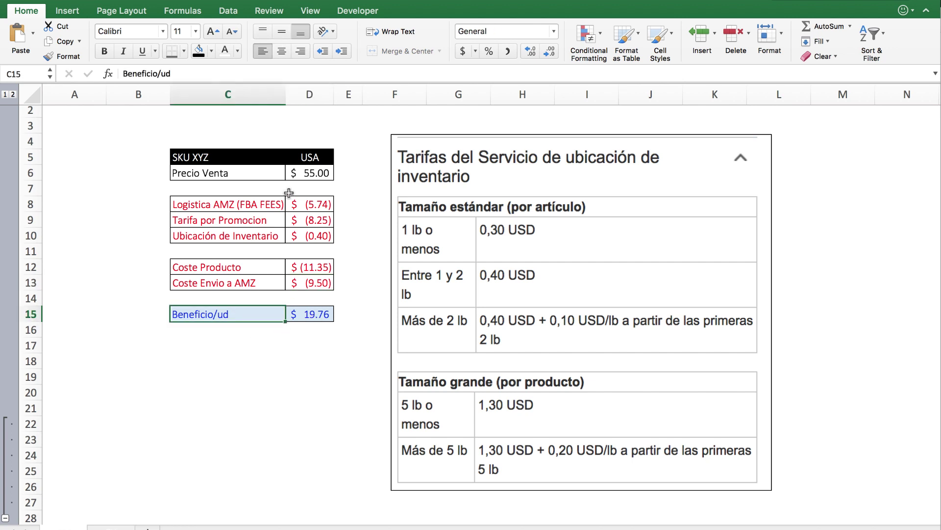
{"action": "left_click", "coordinate": [306, 174]}
{"action": "left_click", "coordinate": [321, 204]}
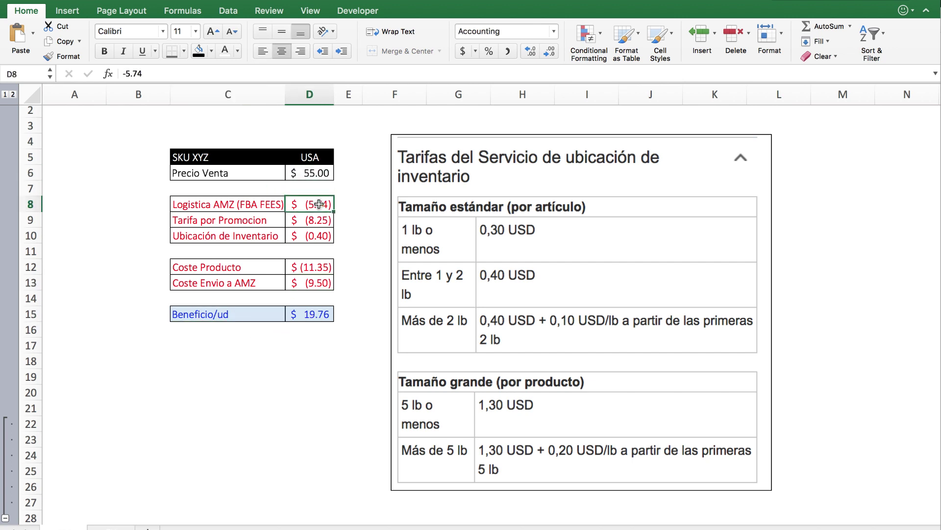
{"action": "left_click", "coordinate": [310, 219]}
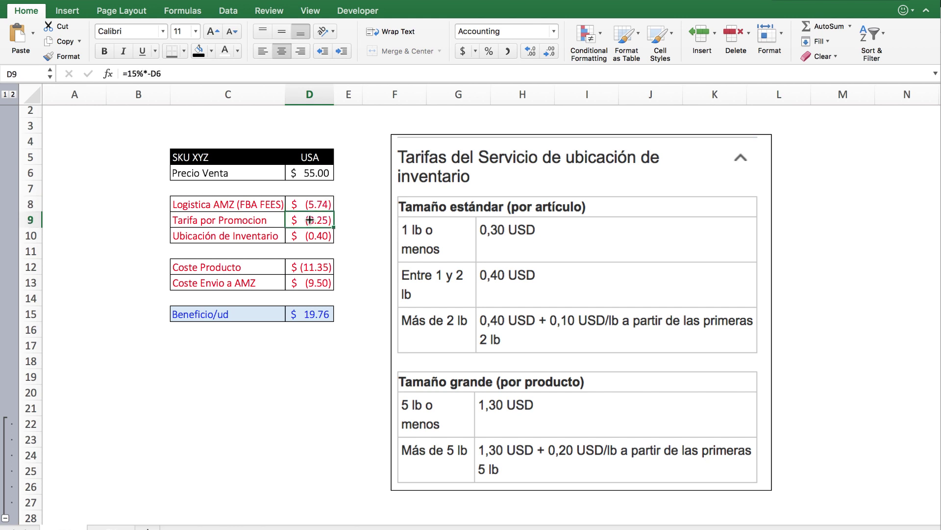
{"action": "left_click", "coordinate": [312, 237]}
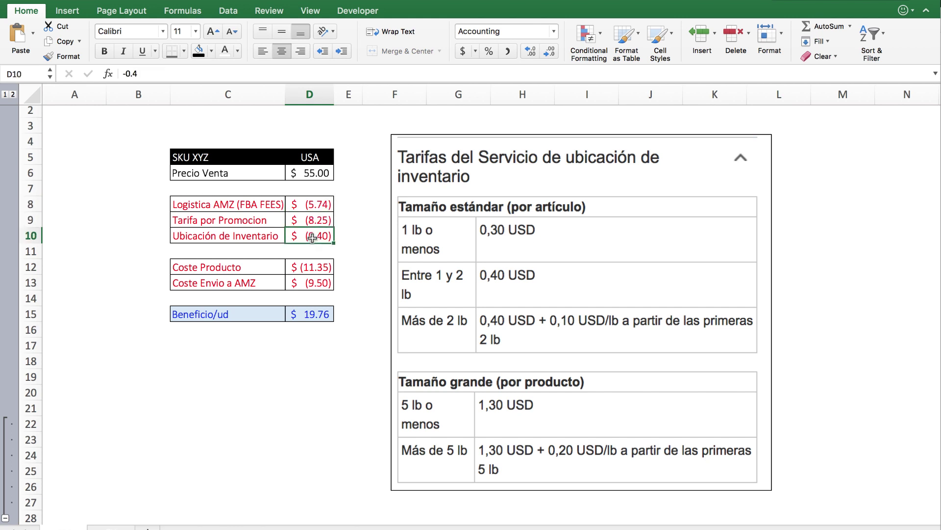
{"action": "left_click", "coordinate": [302, 269]}
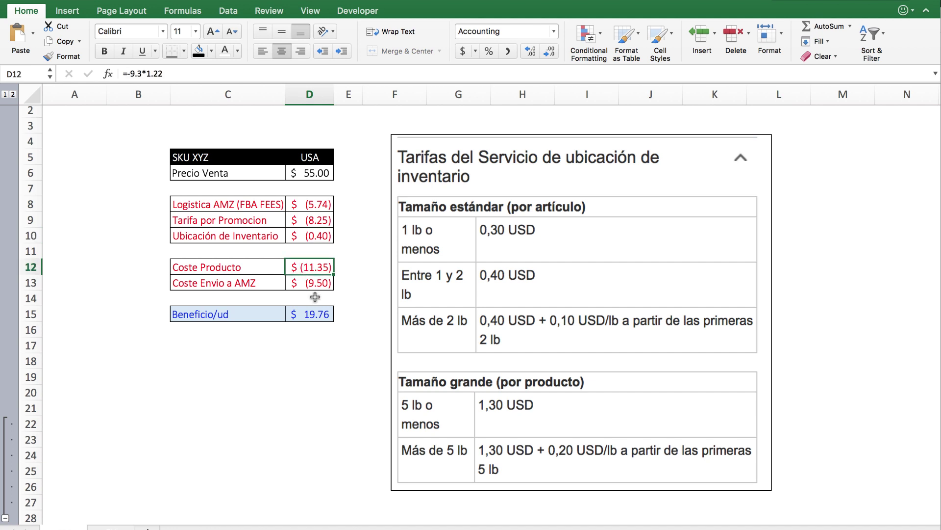
{"action": "left_click", "coordinate": [311, 286]}
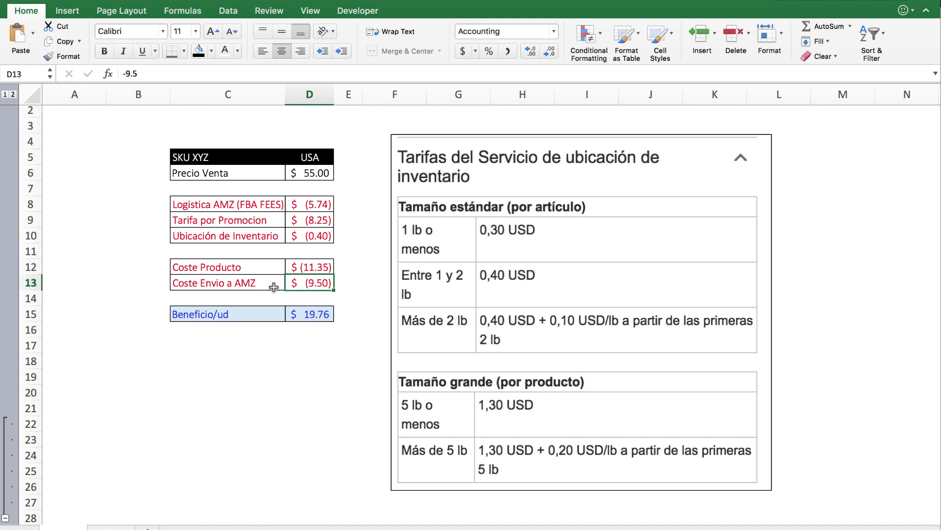
{"action": "left_click", "coordinate": [311, 314]}
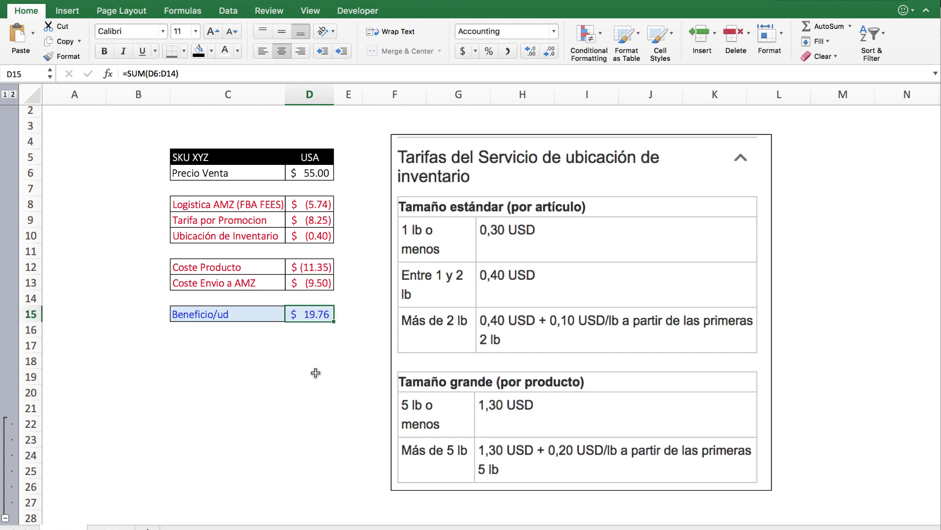
{"action": "left_click", "coordinate": [298, 174]}
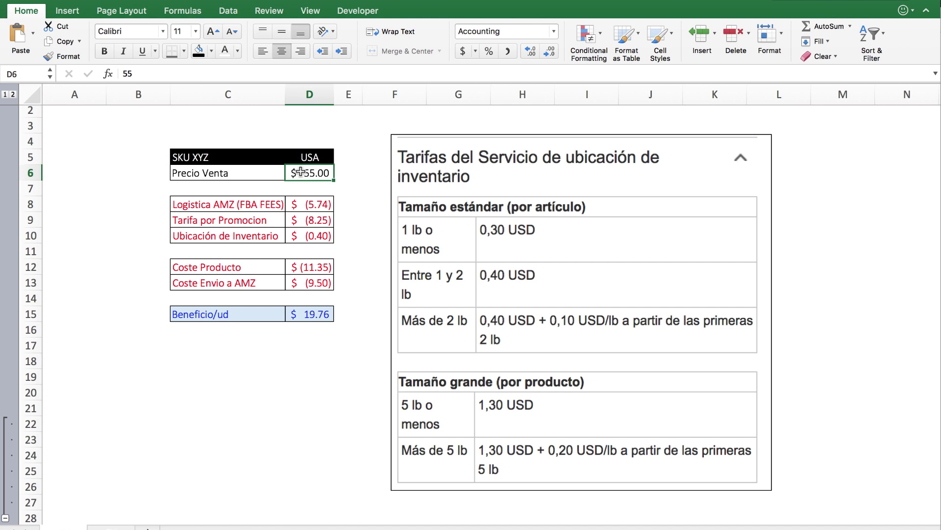
{"action": "left_click", "coordinate": [317, 316]}
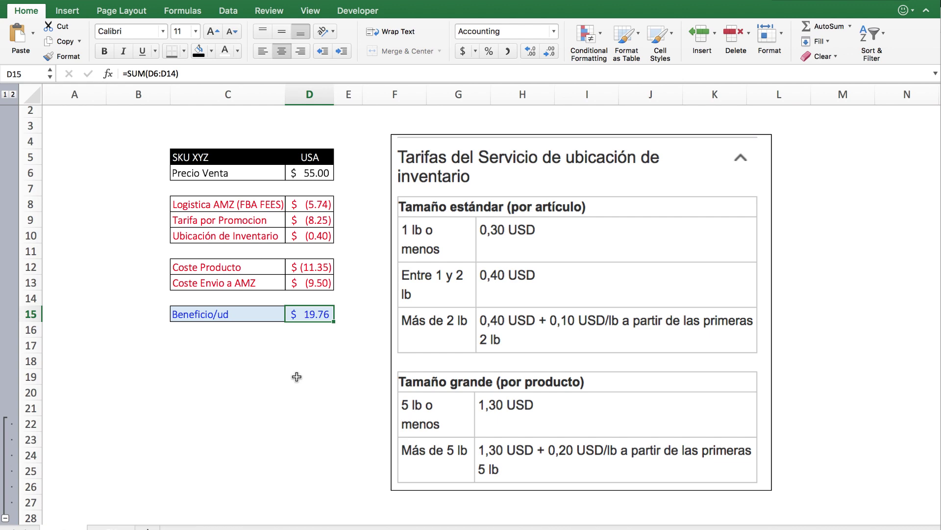
Open the European costs sheet and inspect the SKU and UK headers of the EUROPEAN FULFILLMENT NETWORK (SIN PAN-EU) table
{"action": "left_click", "coordinate": [131, 523]}
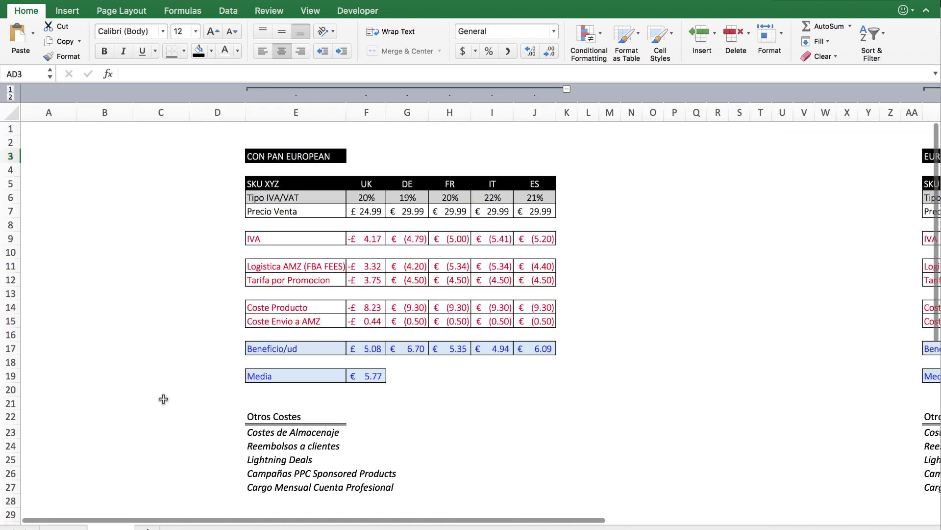
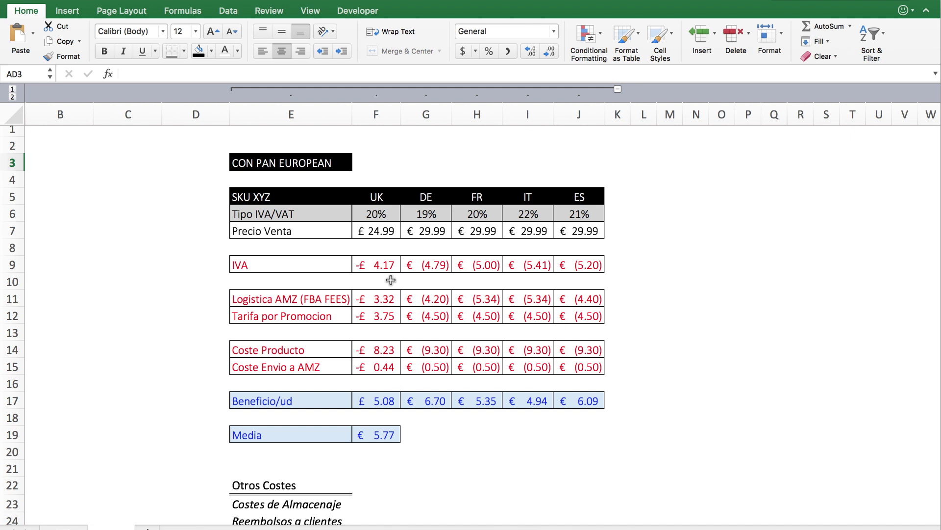
{"action": "key", "text": "ctrl+Page_Down"}
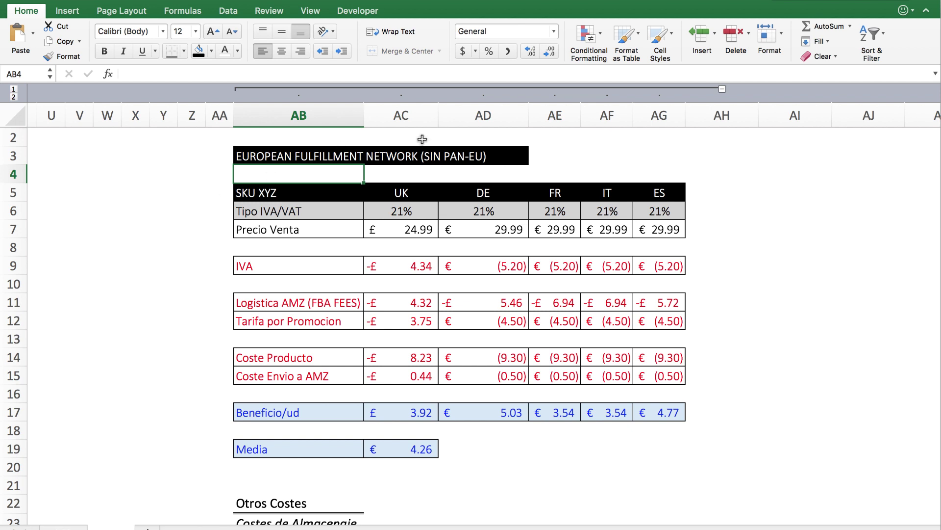
{"action": "left_click", "coordinate": [303, 196]}
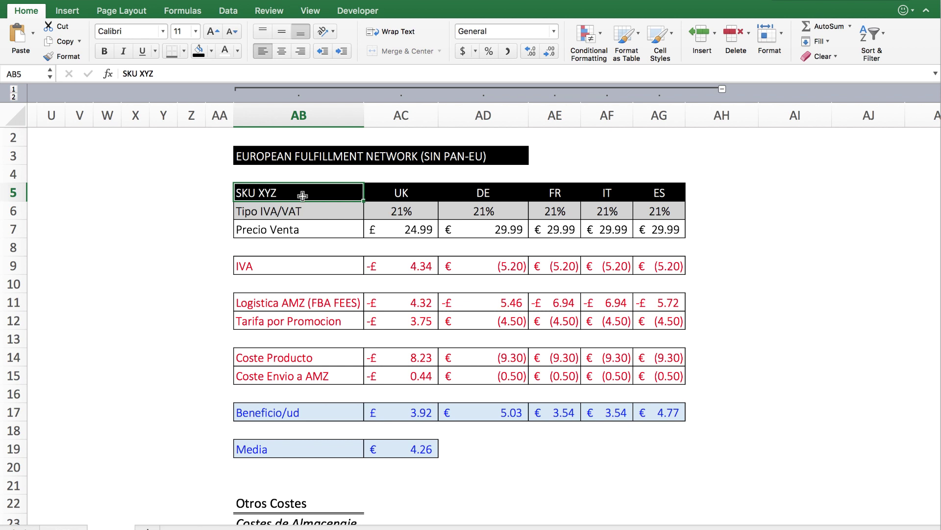
{"action": "left_click", "coordinate": [393, 184]}
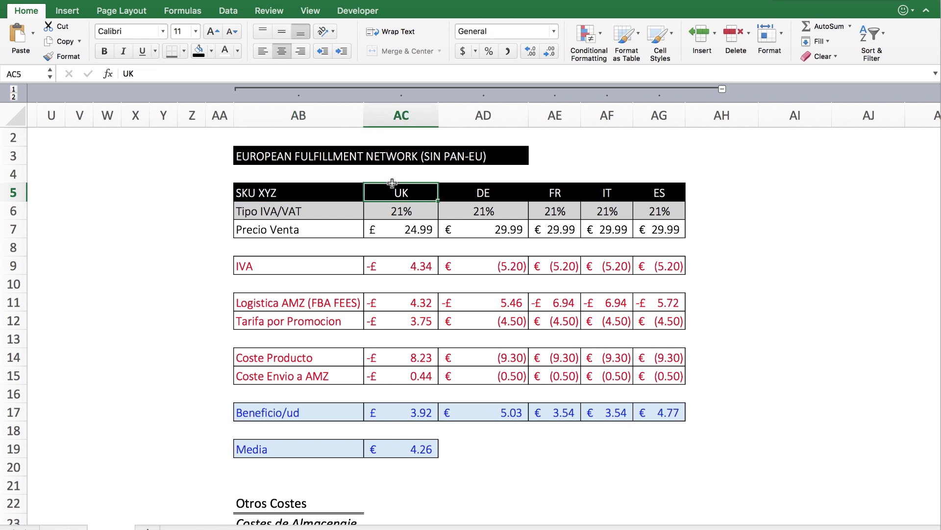
Go through the DE, FR, IT and ES marketplace headers of the EUROPEAN FULFILLMENT NETWORK (SIN PAN-EU) table
{"action": "left_click", "coordinate": [493, 190]}
{"action": "left_click", "coordinate": [553, 191]}
{"action": "left_click", "coordinate": [607, 194]}
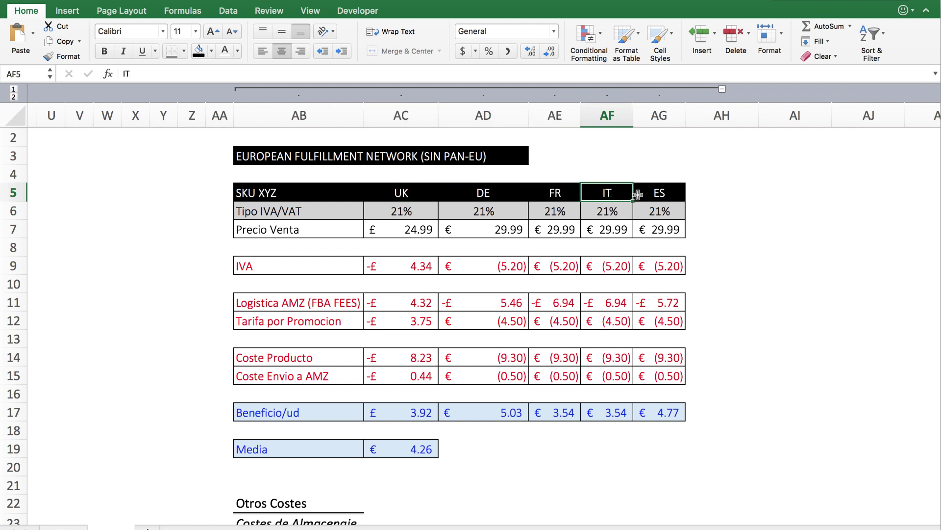
{"action": "left_click", "coordinate": [652, 190]}
Examine the Tipo IVA/VAT row and its rate for each marketplace: UK, DE, FR, IT and ES
{"action": "left_click", "coordinate": [349, 211]}
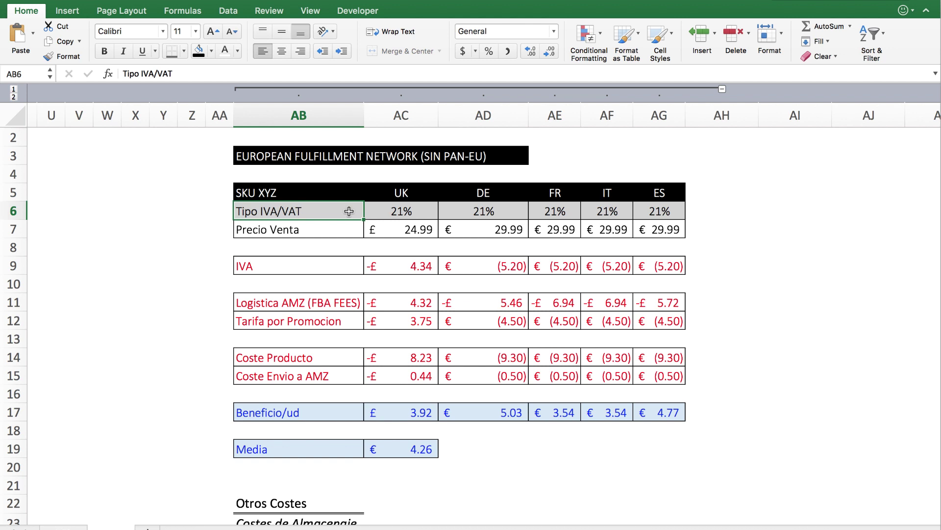
{"action": "left_click", "coordinate": [410, 211]}
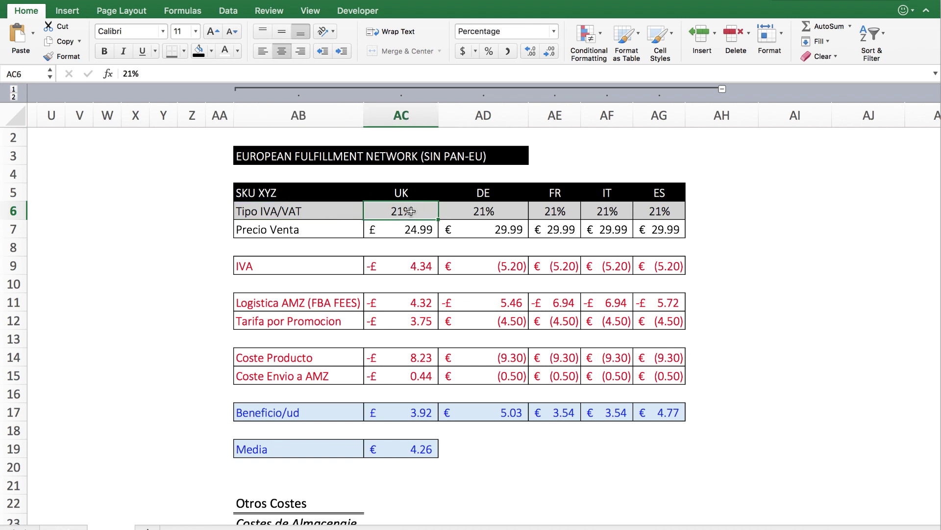
{"action": "left_click", "coordinate": [487, 208]}
{"action": "left_click", "coordinate": [555, 210]}
{"action": "left_click", "coordinate": [608, 210]}
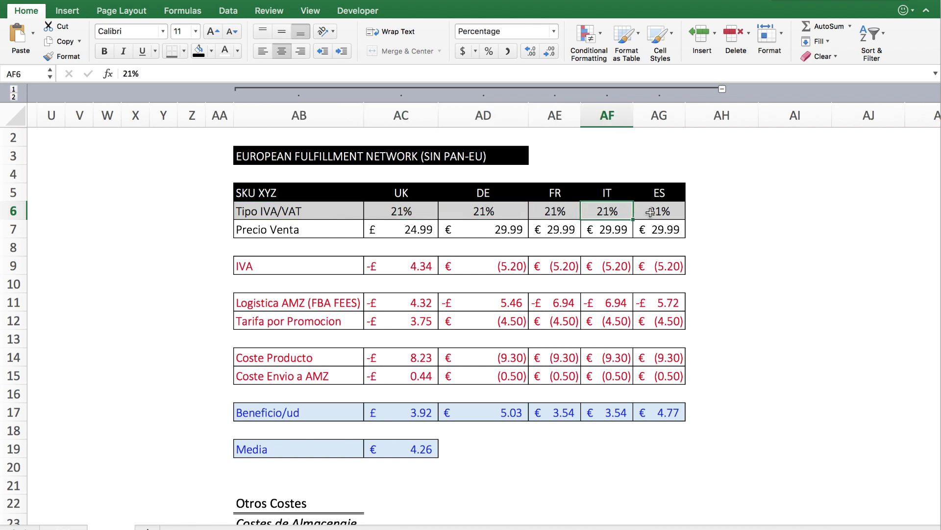
{"action": "left_click", "coordinate": [653, 212]}
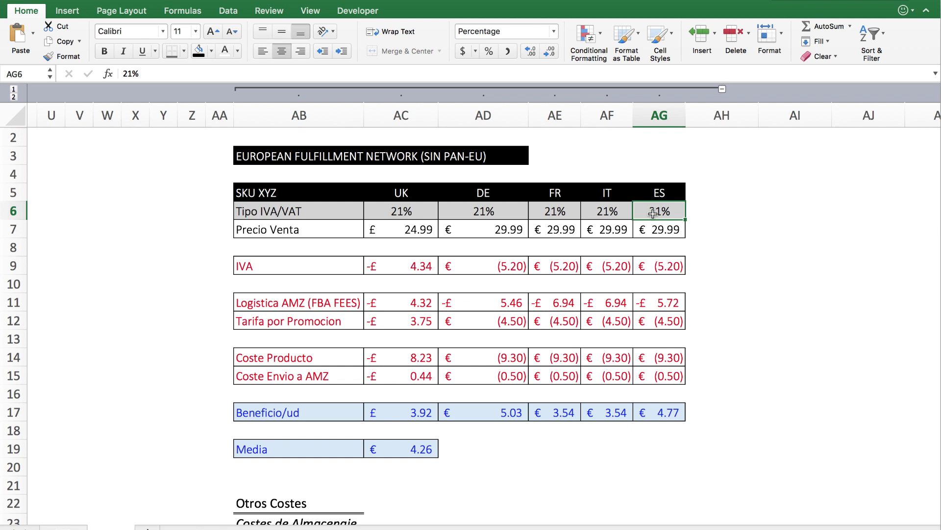
{"action": "left_click", "coordinate": [431, 214]}
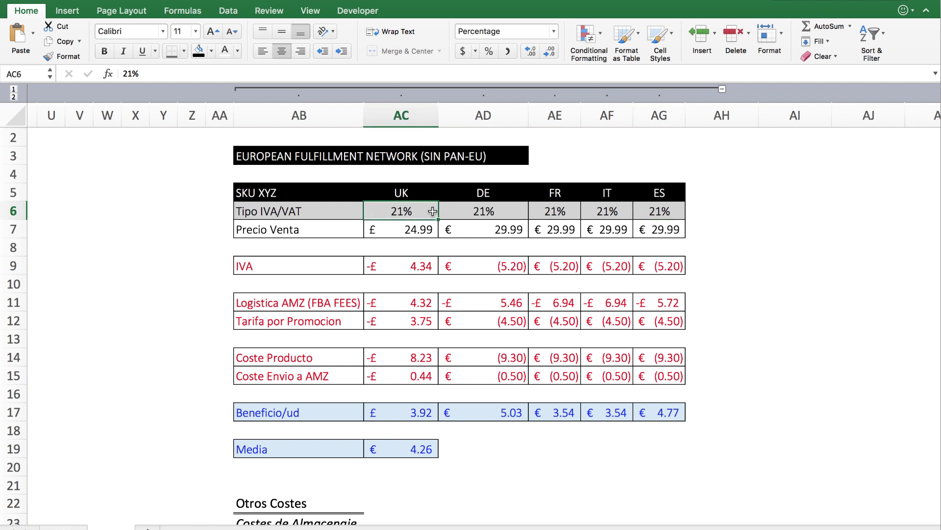
{"action": "left_click", "coordinate": [473, 212]}
{"action": "left_click", "coordinate": [566, 215]}
{"action": "left_click", "coordinate": [607, 214]}
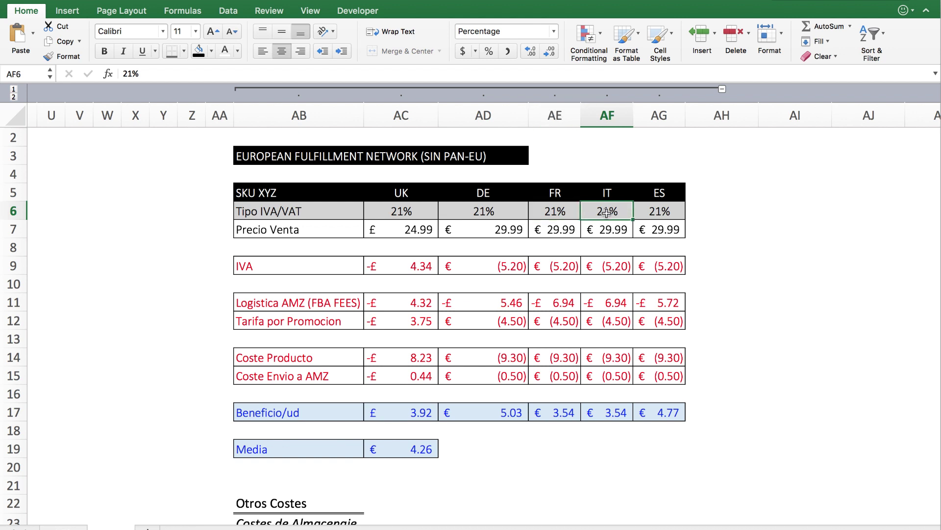
{"action": "left_click", "coordinate": [645, 217]}
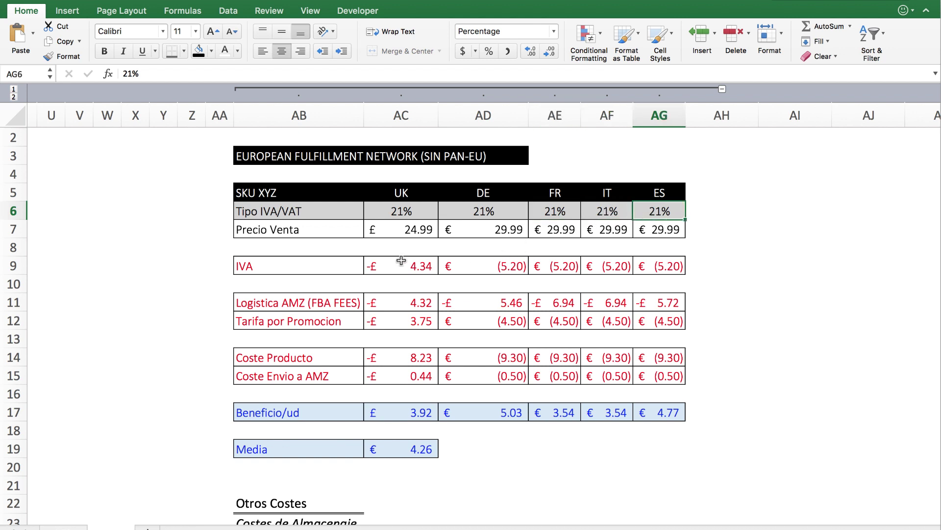
Inspect the Precio Venta row across the UK, DE, FR and IT marketplaces, returning to the UK sale price
{"action": "left_click", "coordinate": [422, 229]}
{"action": "left_click", "coordinate": [346, 235]}
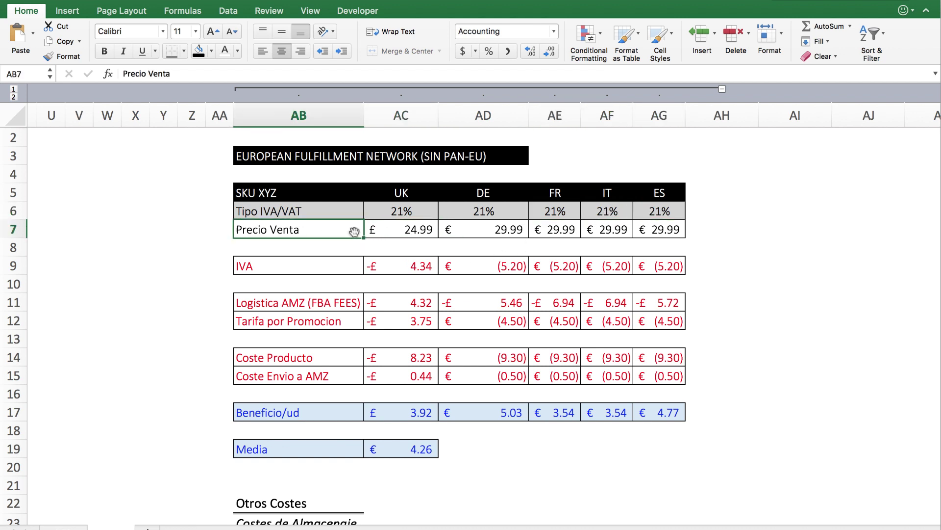
{"action": "left_click", "coordinate": [399, 236]}
{"action": "left_click", "coordinate": [484, 229]}
{"action": "left_click", "coordinate": [550, 228]}
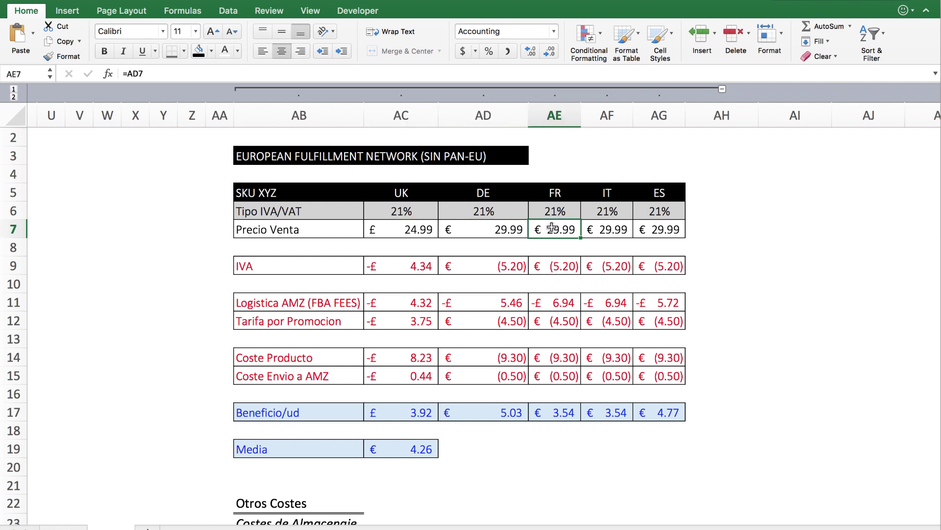
{"action": "left_click", "coordinate": [595, 231]}
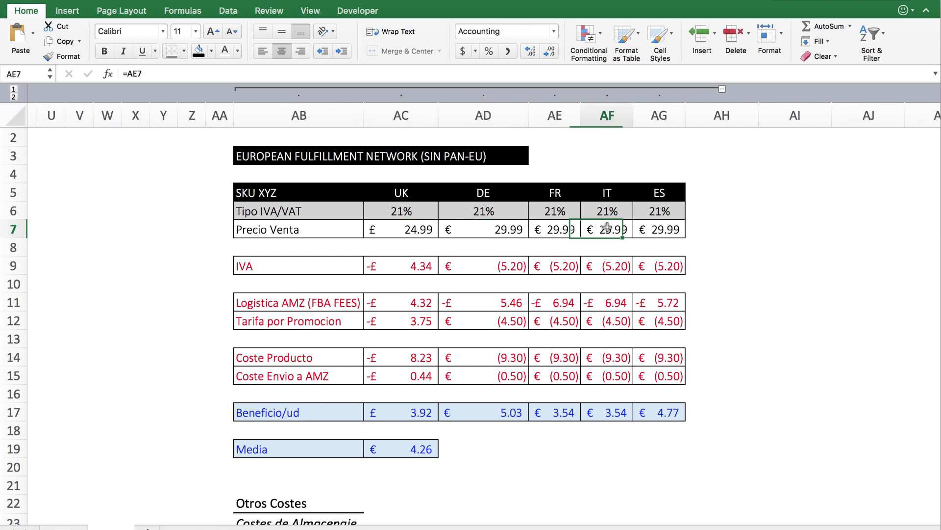
{"action": "left_click", "coordinate": [417, 233]}
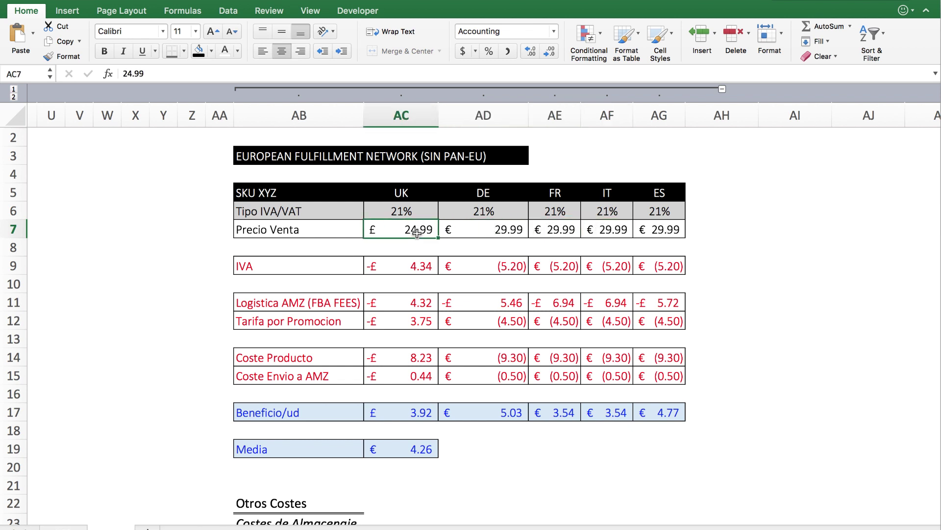
Inspect the IVA formulas for UK and DE and the sale price and VAT rate cells they reference
{"action": "left_click", "coordinate": [336, 267]}
{"action": "left_click", "coordinate": [405, 268]}
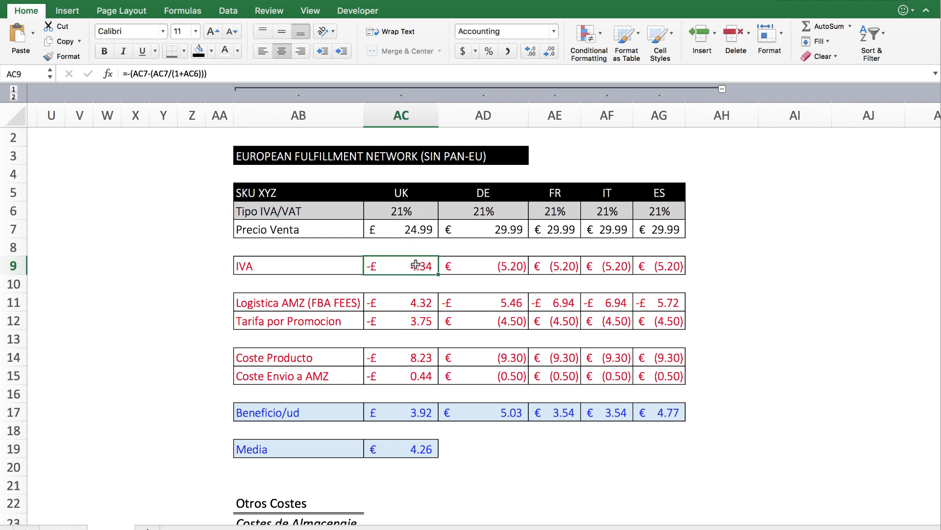
{"action": "double_click", "coordinate": [415, 265]}
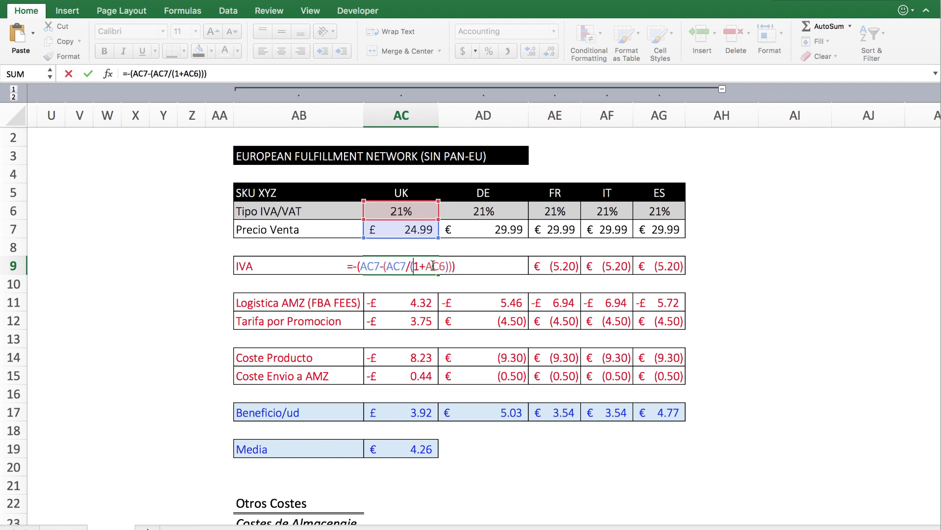
{"action": "key", "text": "Return"}
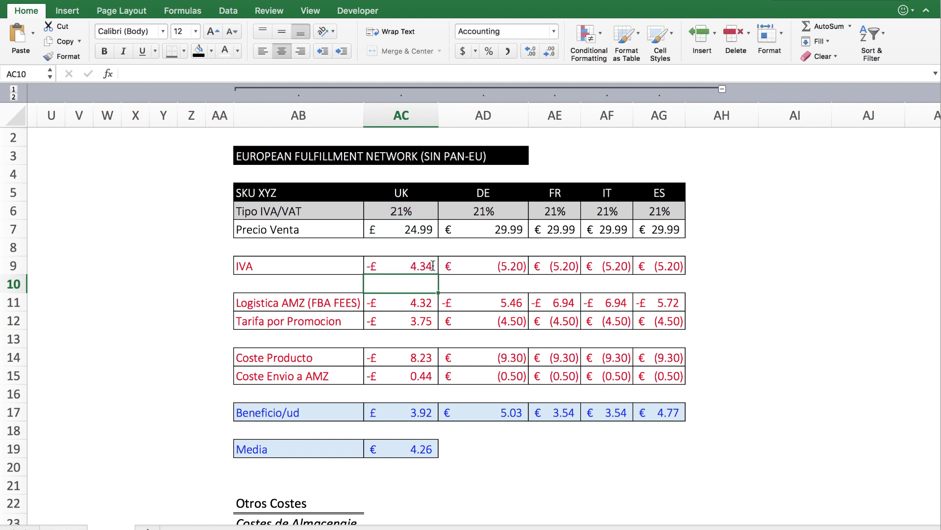
{"action": "double_click", "coordinate": [481, 265]}
{"action": "key", "text": "Return"}
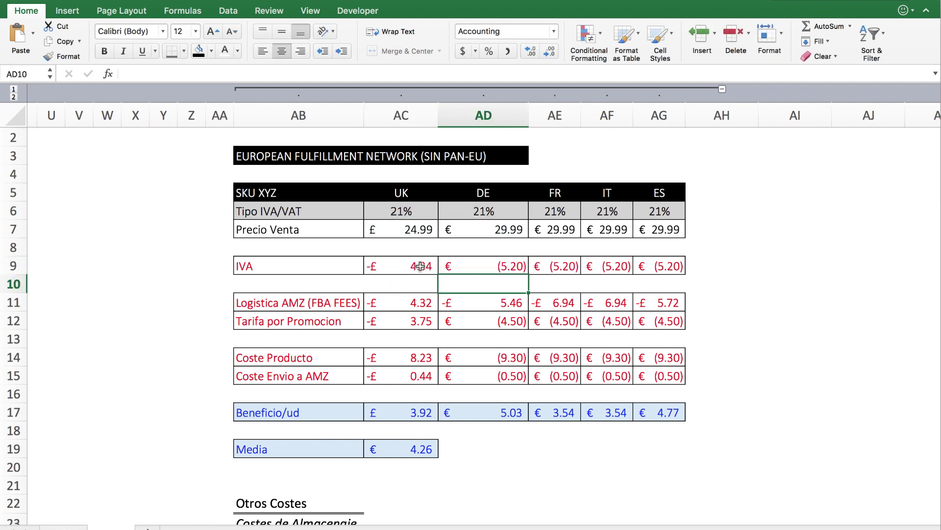
Show the Logistica AMZ (FBA FEES) amounts for DE, FR, IT and ES in the euro accounting format
{"action": "left_click", "coordinate": [313, 305]}
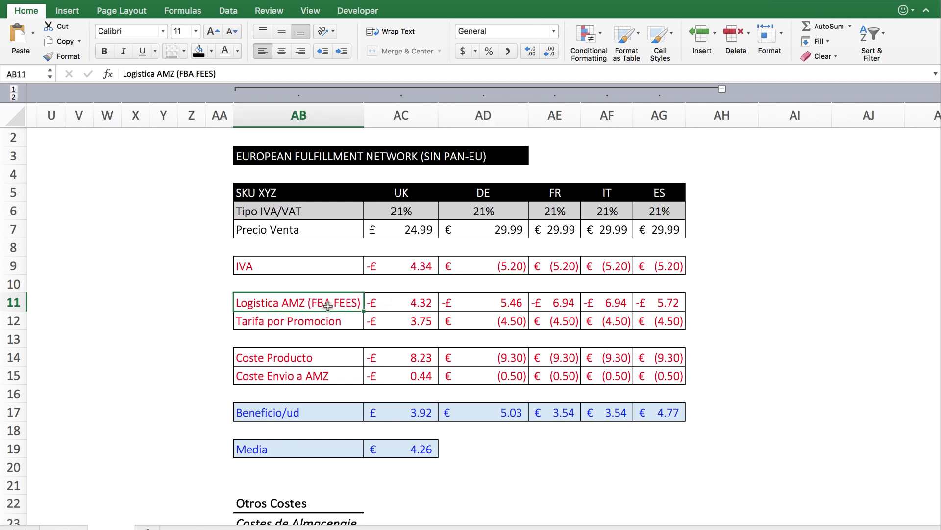
{"action": "key", "text": "Right"}
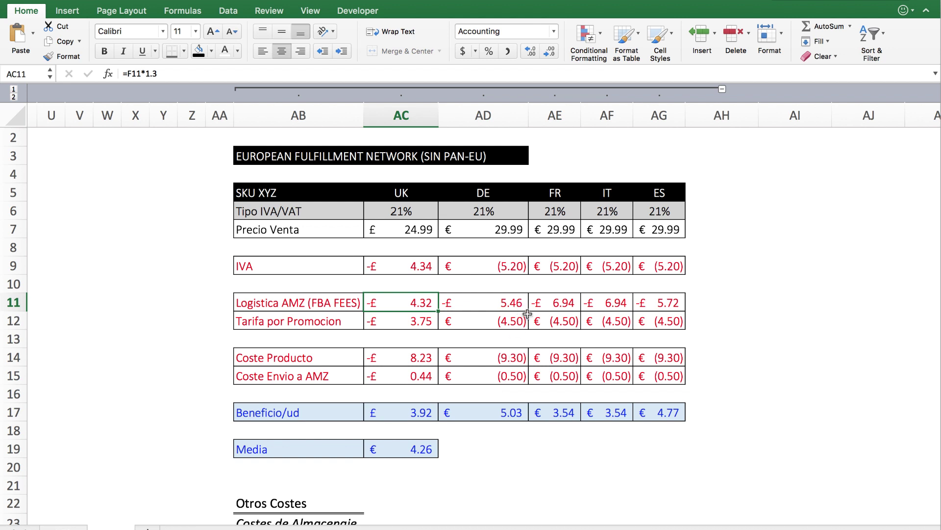
{"action": "left_click_drag", "start_coordinate": [512, 304], "coordinate": [631, 323]}
{"action": "key", "text": "ctrl+z"}
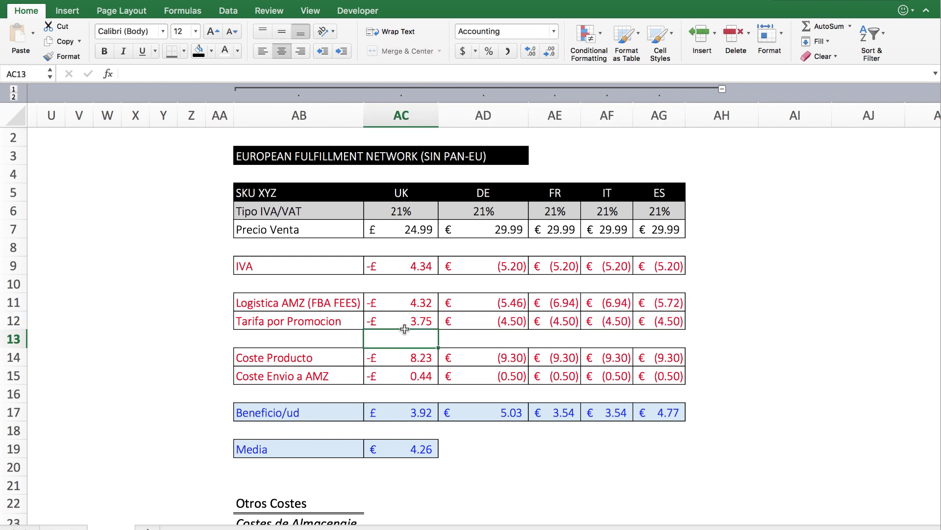
Review the two UK Amazon fees and inspect the Tarifa por Promocion formulas for UK and DE
{"action": "left_click_drag", "start_coordinate": [407, 304], "coordinate": [406, 316]}
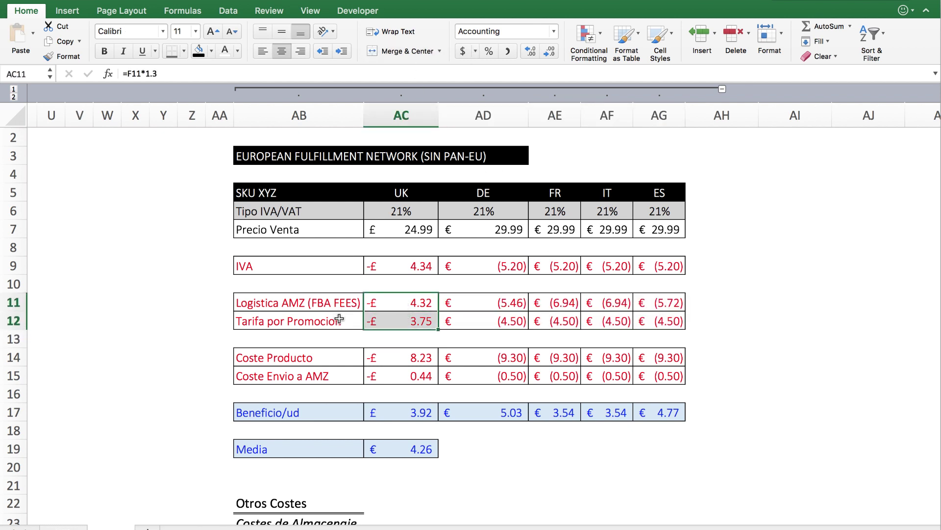
{"action": "left_click", "coordinate": [343, 321]}
{"action": "left_click", "coordinate": [419, 320]}
{"action": "double_click", "coordinate": [418, 320]}
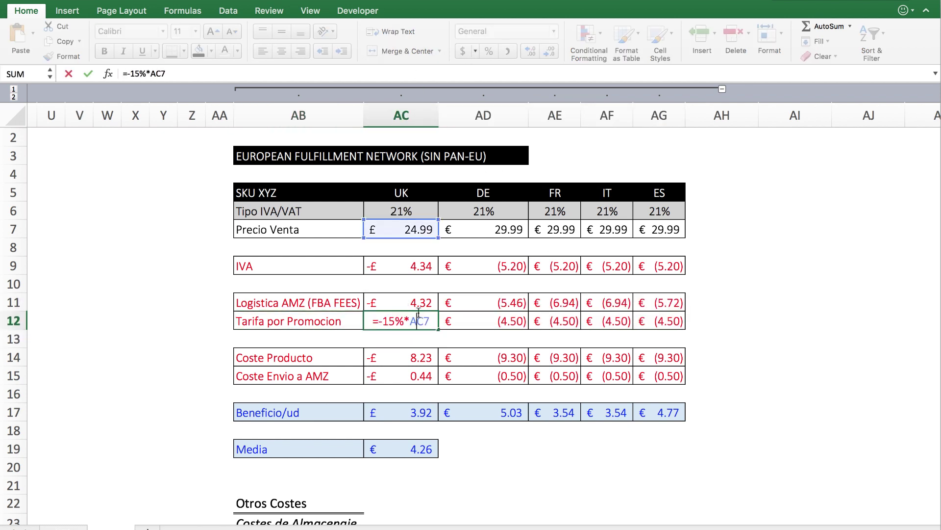
{"action": "key", "text": "Return"}
{"action": "double_click", "coordinate": [470, 320]}
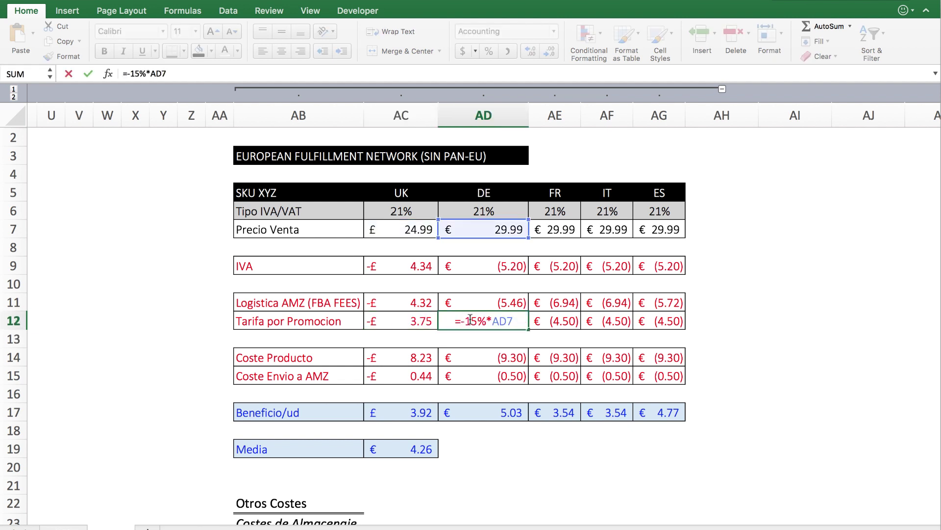
{"action": "key", "text": "Return"}
Compare the Coste Producto entries for UK and the euro marketplaces, and inspect the UK Coste Envio a AMZ formula
{"action": "left_click", "coordinate": [347, 355]}
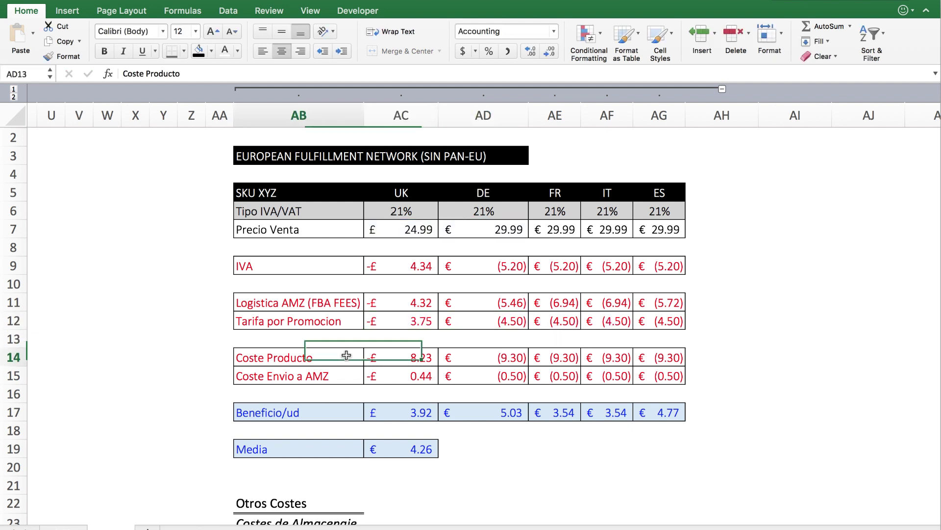
{"action": "left_click", "coordinate": [406, 359]}
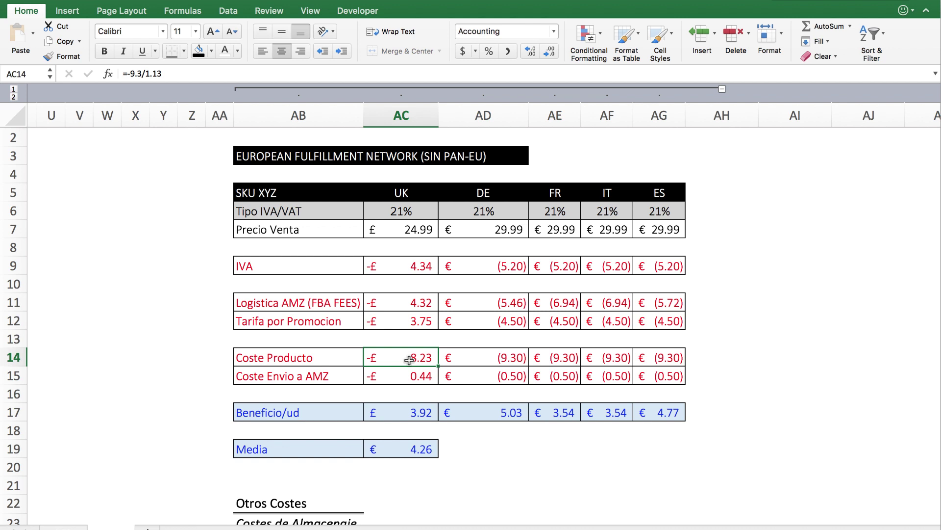
{"action": "left_click", "coordinate": [508, 359]}
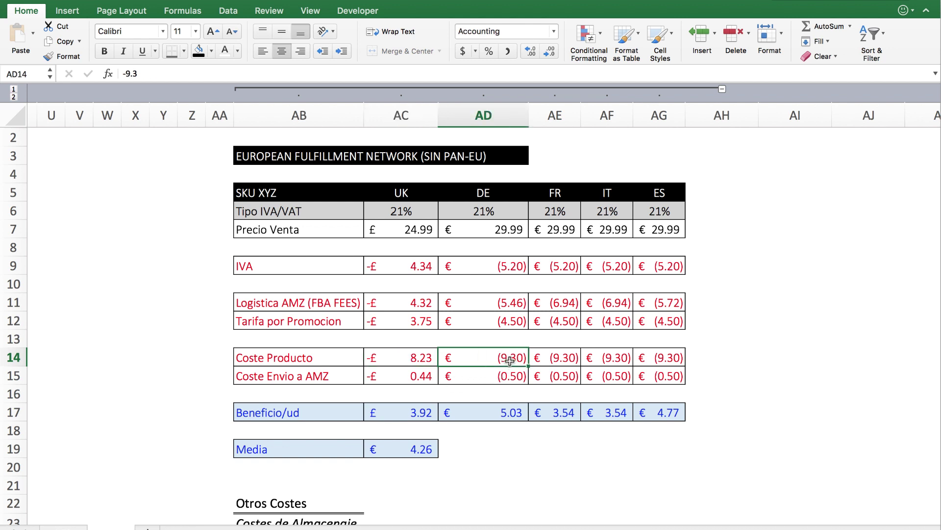
{"action": "left_click_drag", "start_coordinate": [508, 360], "coordinate": [647, 356]}
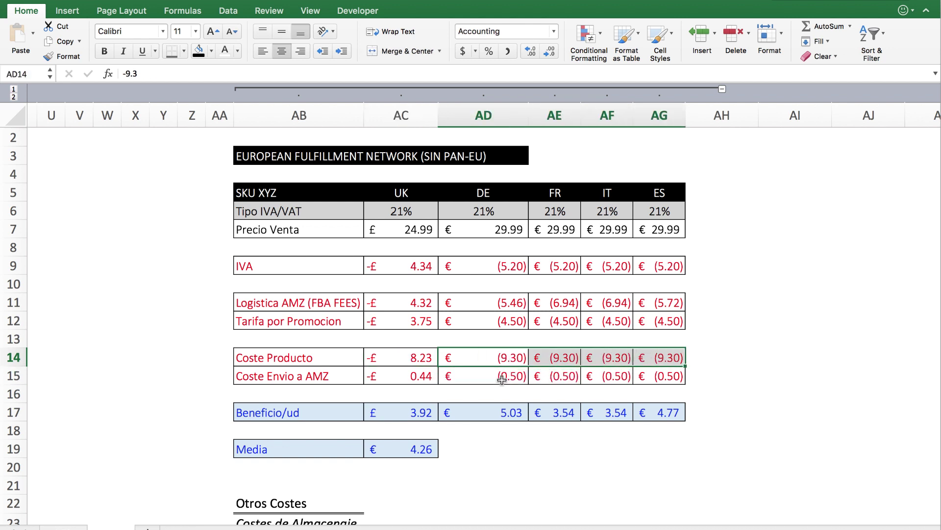
{"action": "left_click", "coordinate": [433, 389]}
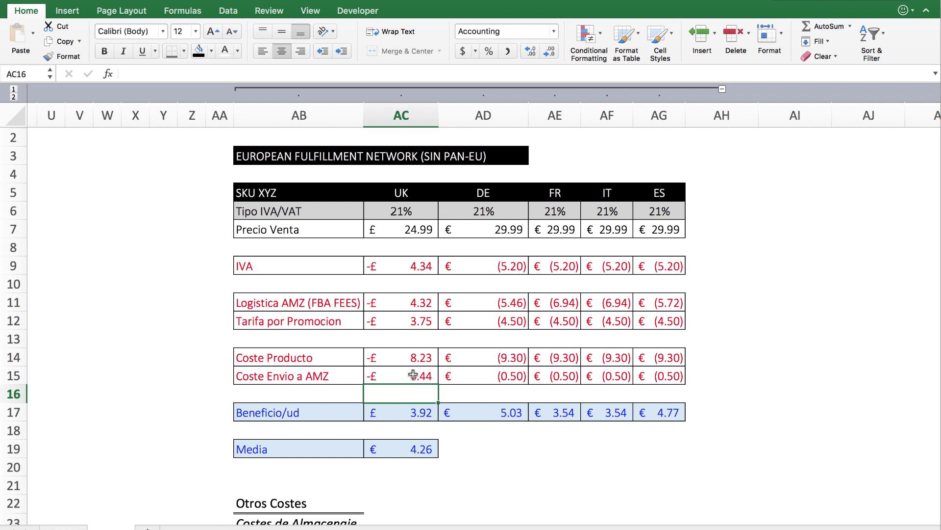
{"action": "left_click", "coordinate": [413, 375]}
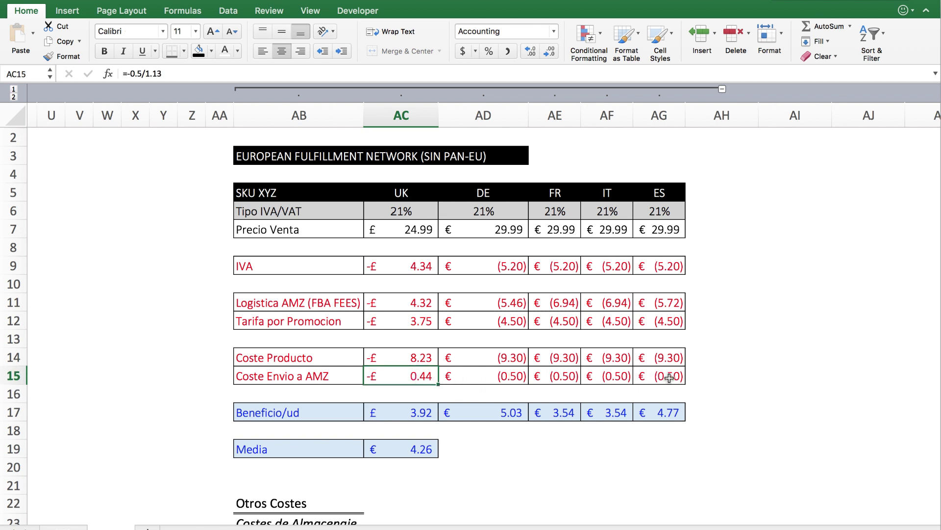
Trace the UK Beneficio/ud from its sale price and deductions, and review the DE to ES profits
{"action": "double_click", "coordinate": [417, 415]}
{"action": "key", "text": "Return"}
{"action": "left_click", "coordinate": [402, 227]}
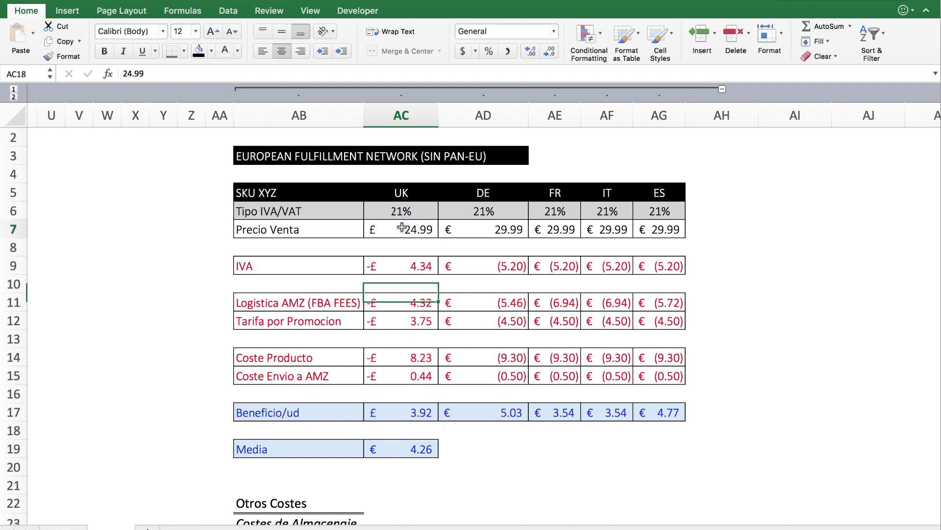
{"action": "left_click_drag", "start_coordinate": [416, 265], "coordinate": [421, 377]}
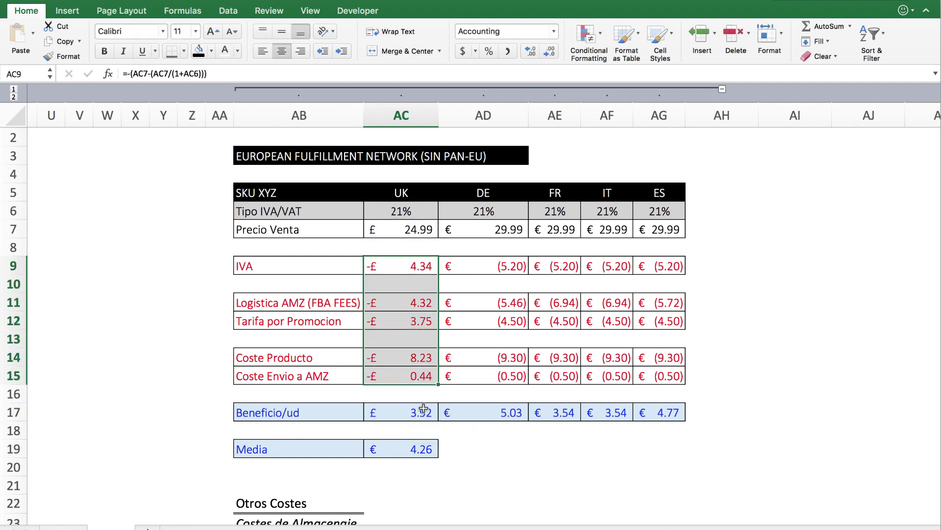
{"action": "left_click", "coordinate": [423, 411]}
{"action": "double_click", "coordinate": [424, 412]}
{"action": "left_click", "coordinate": [510, 413]}
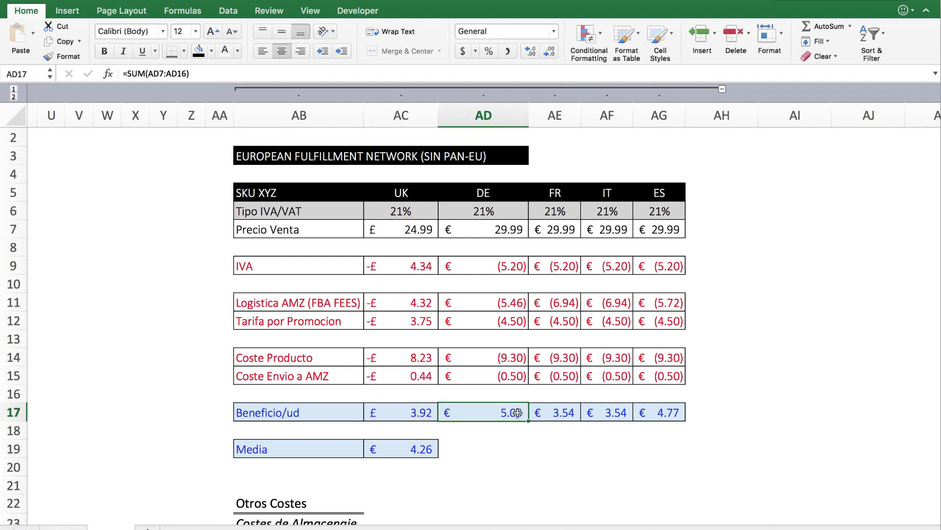
{"action": "left_click", "coordinate": [668, 413], "text": "shift"}
Inspect the Media formula and the Beneficio/ud cells it averages across the five European marketplaces
{"action": "left_click", "coordinate": [314, 466]}
{"action": "left_click_drag", "start_coordinate": [294, 449], "coordinate": [402, 449]}
{"action": "left_click", "coordinate": [490, 442]}
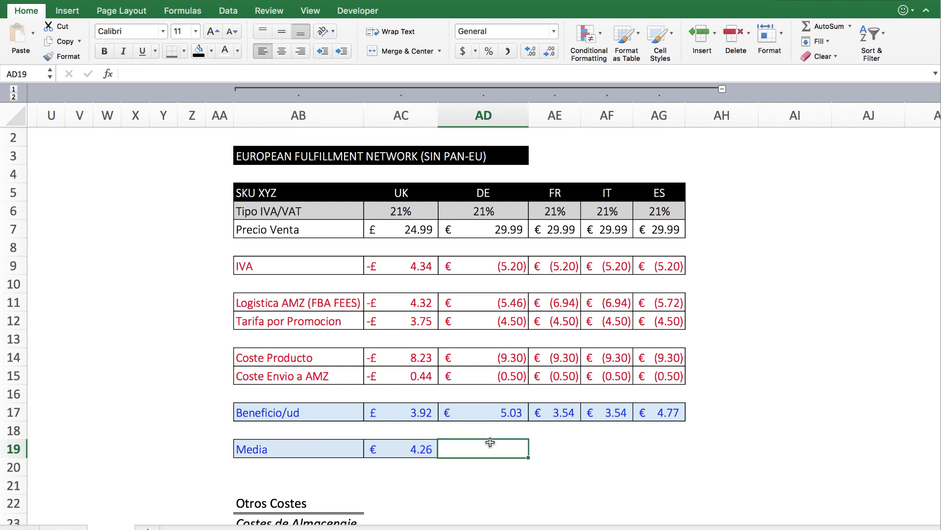
{"action": "left_click", "coordinate": [420, 448]}
{"action": "double_click", "coordinate": [420, 450]}
{"action": "key", "text": "Return"}
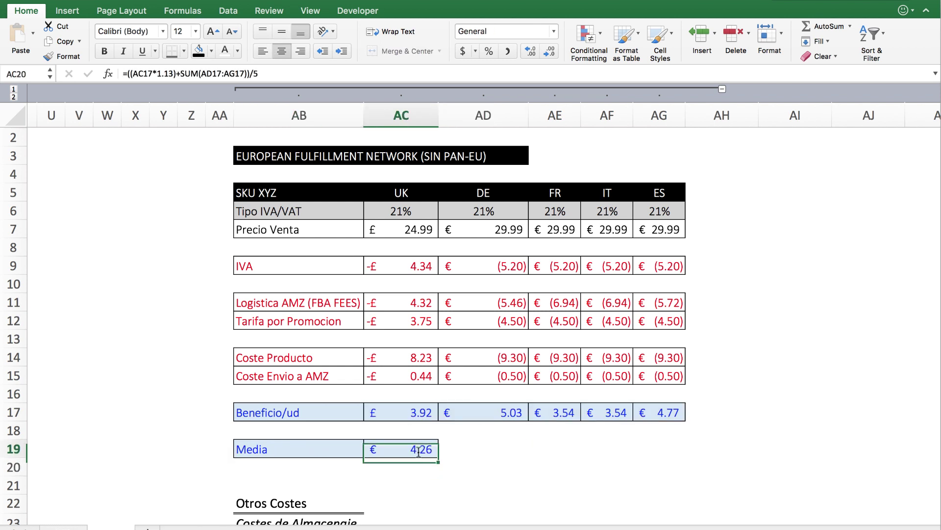
{"action": "double_click", "coordinate": [418, 450]}
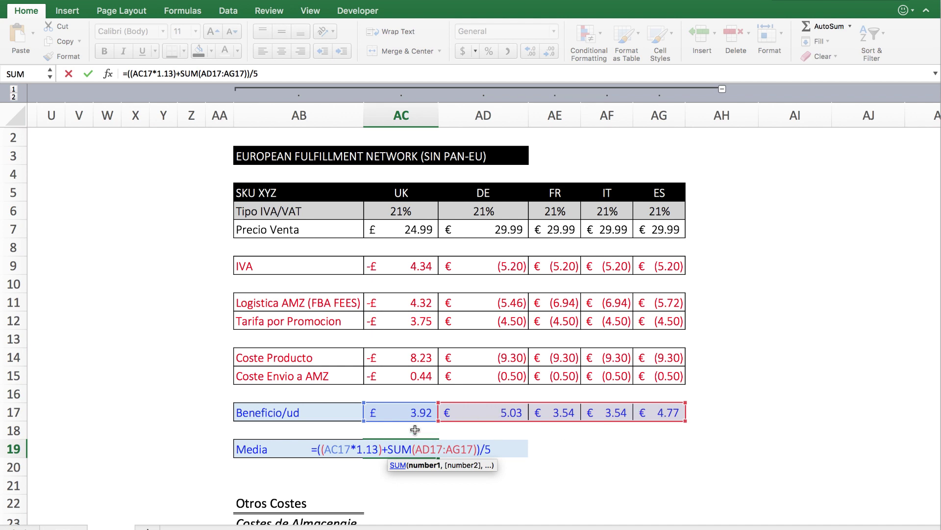
{"action": "key", "text": "Return"}
Review each entry in the Otros Costes list below the European Fulfillment Network table, from Costes de Almacenaje to Cargo Mensual Cuenta Profesional
{"action": "scroll", "coordinate": [382, 423], "scroll_direction": "down", "scroll_amount": 5}
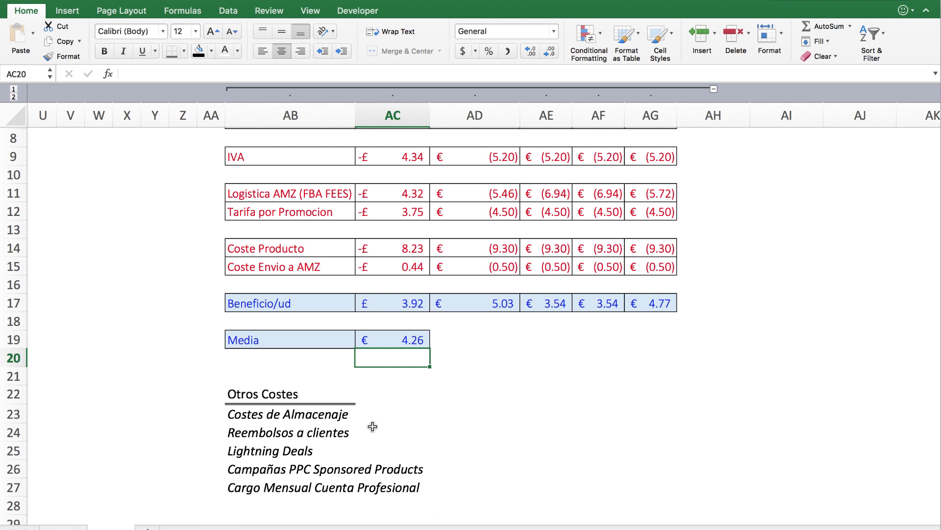
{"action": "left_click", "coordinate": [274, 414]}
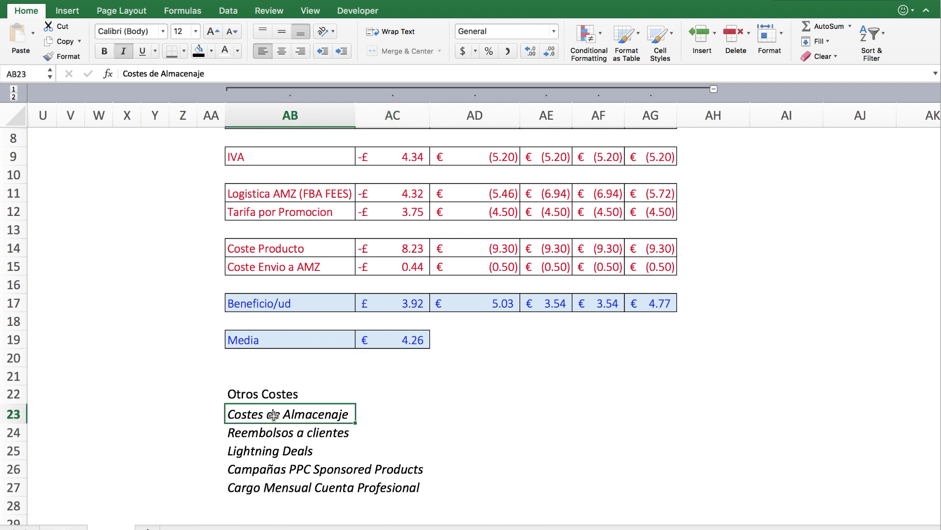
{"action": "left_click", "coordinate": [278, 434]}
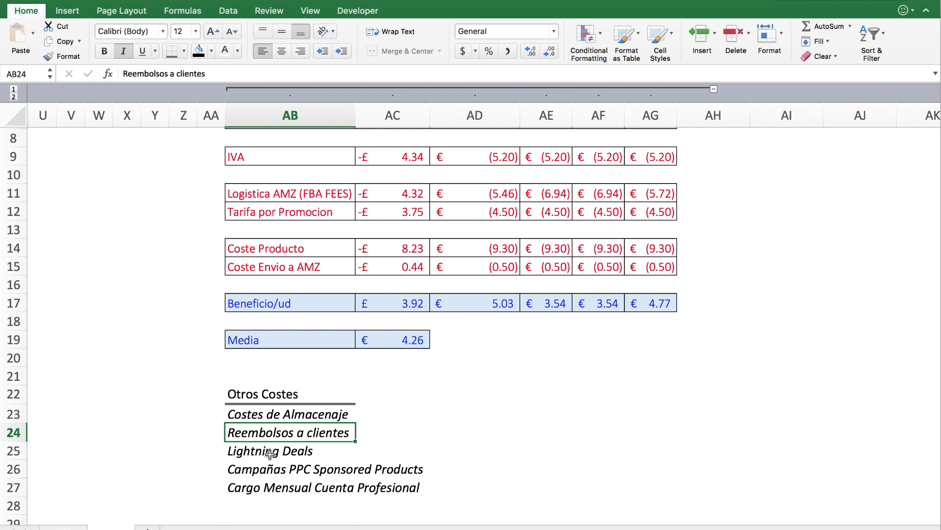
{"action": "left_click", "coordinate": [269, 454]}
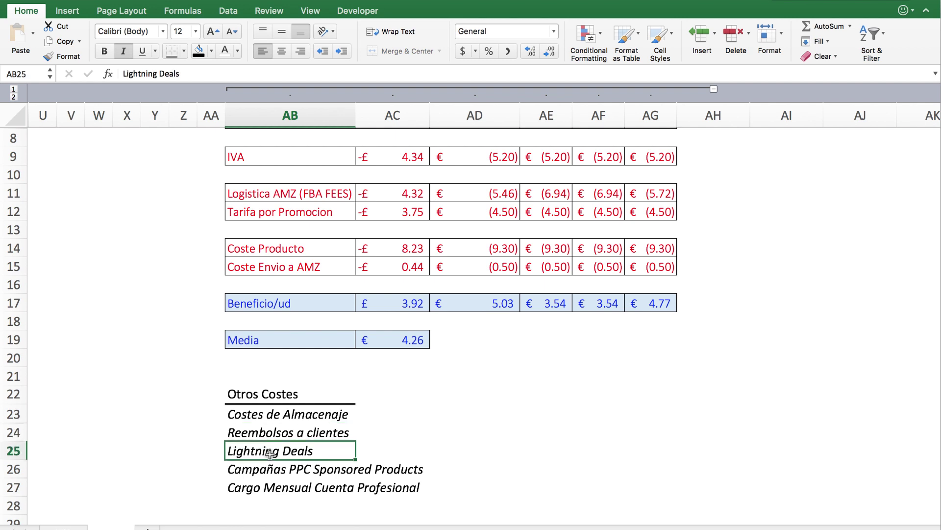
{"action": "left_click", "coordinate": [273, 469]}
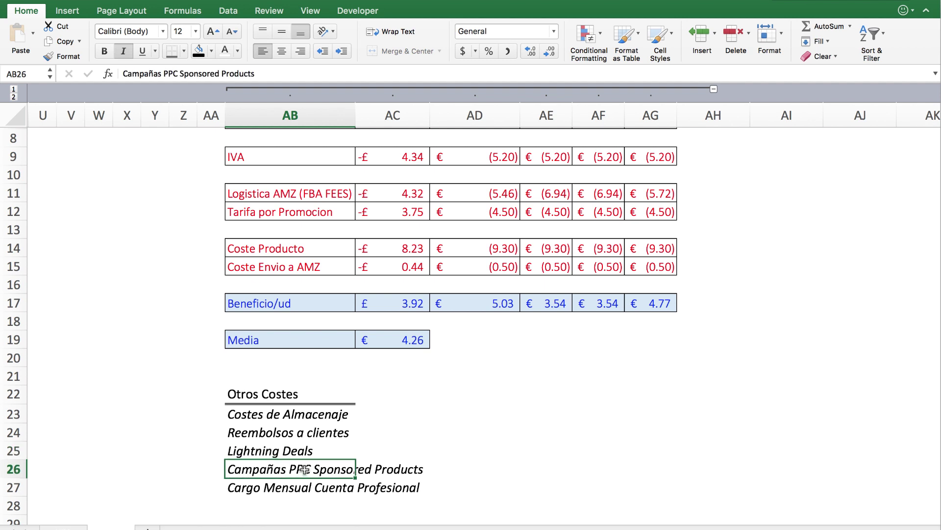
{"action": "left_click", "coordinate": [277, 489]}
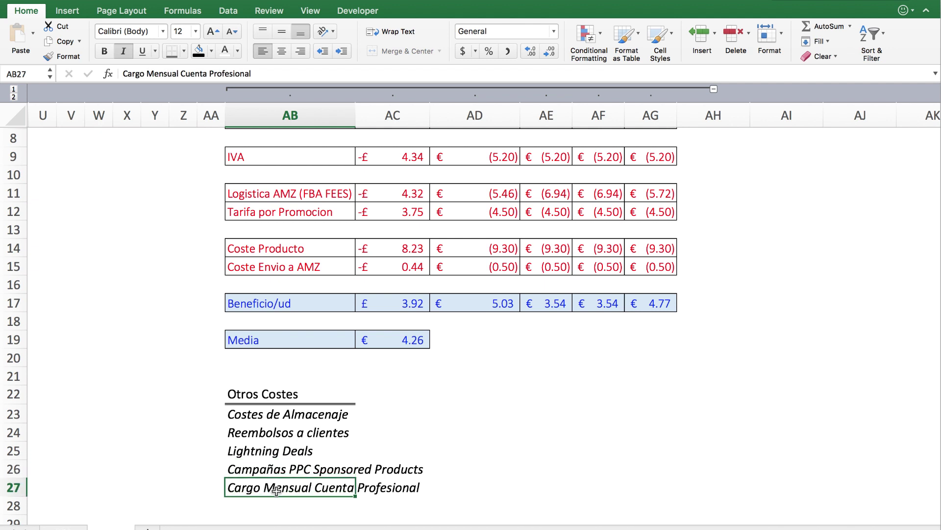
{"action": "left_click_drag", "start_coordinate": [253, 400], "coordinate": [389, 487]}
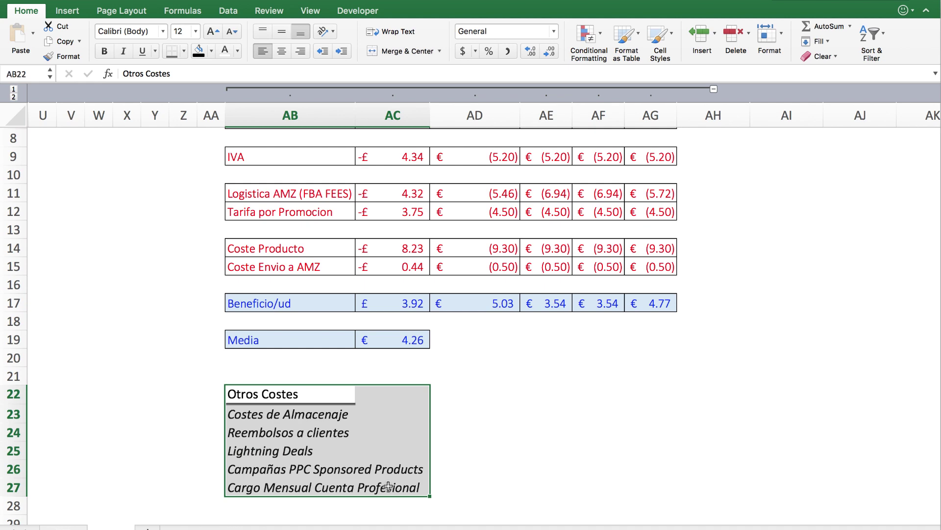
Look over the whole European Fulfillment Network (SIN PAN-EU) table, from its title to the Media row
{"action": "scroll", "coordinate": [404, 463], "scroll_direction": "up", "scroll_amount": 5}
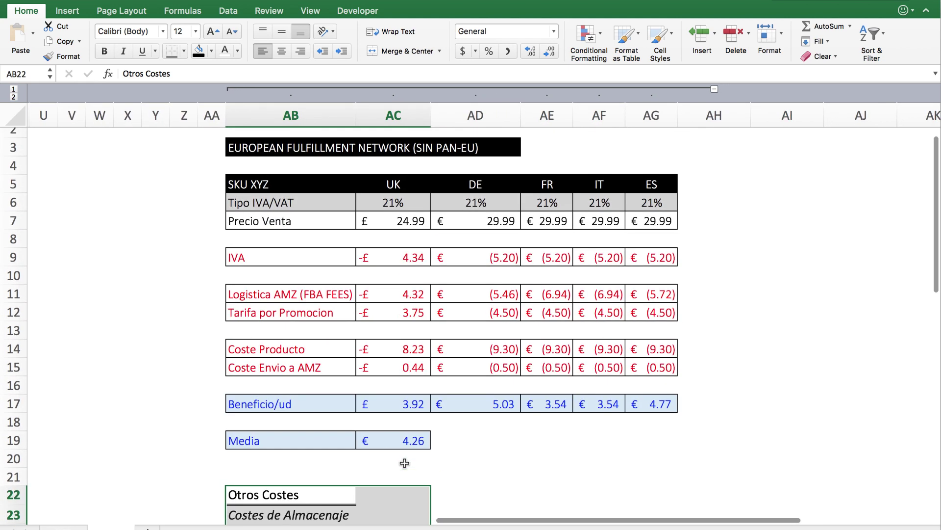
{"action": "scroll", "coordinate": [404, 463], "scroll_direction": "up", "scroll_amount": 1}
{"action": "left_click", "coordinate": [507, 394]}
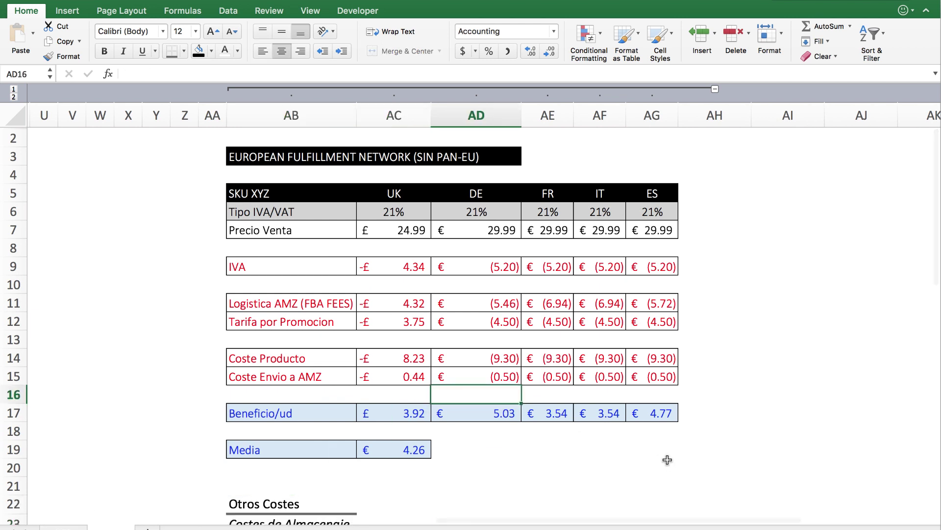
{"action": "left_click_drag", "start_coordinate": [668, 456], "coordinate": [270, 158]}
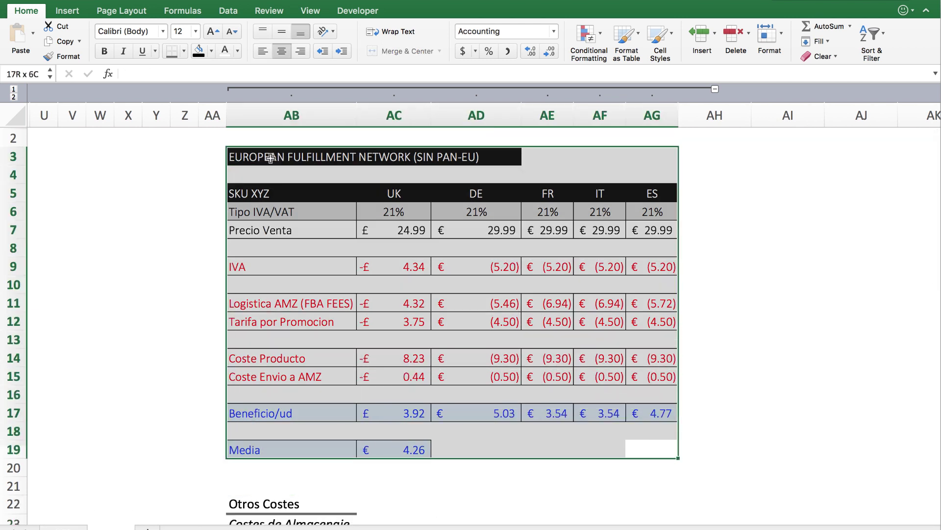
{"action": "left_click", "coordinate": [415, 247]}
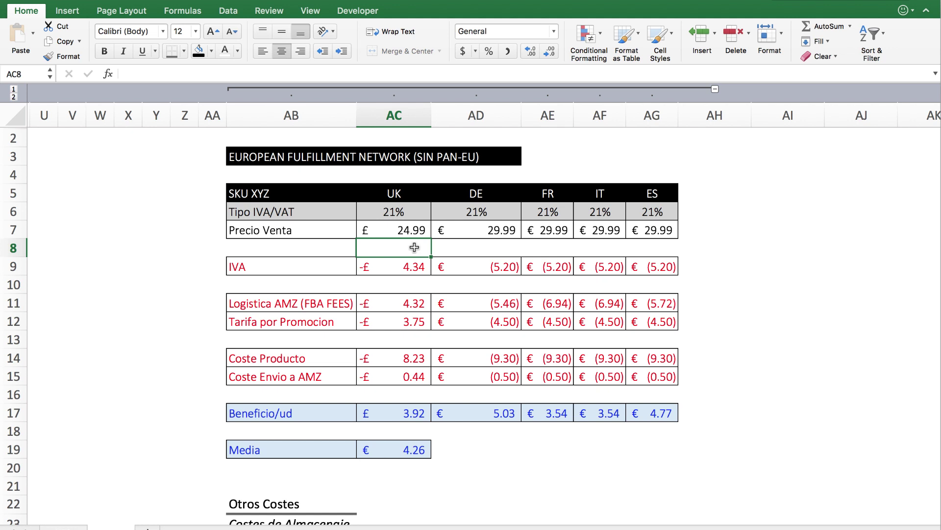
Examine the marketplaces, Tipo IVA/VAT rates and Precio Venta values in the CON PAN EUROPEAN table
{"action": "scroll", "coordinate": [414, 247], "scroll_direction": "left", "scroll_amount": 15}
{"action": "scroll", "coordinate": [415, 247], "scroll_direction": "up", "scroll_amount": 1}
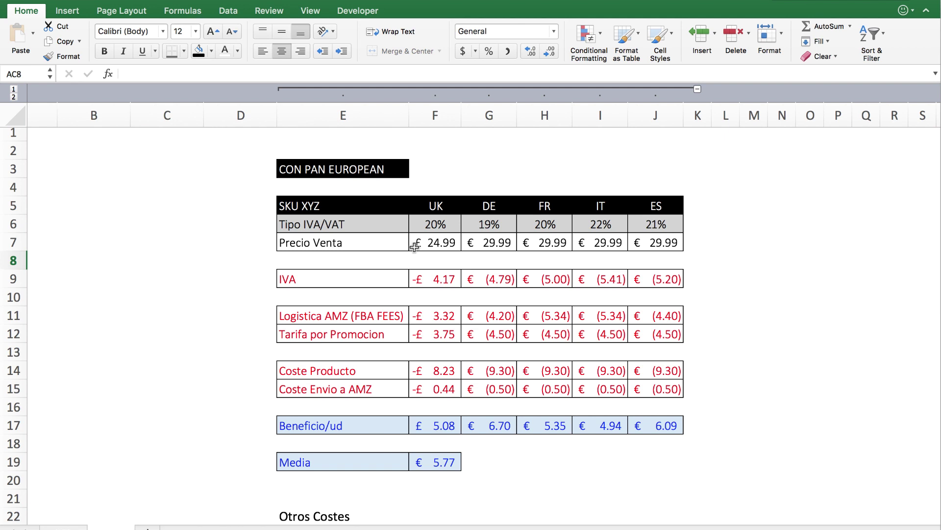
{"action": "left_click", "coordinate": [415, 246]}
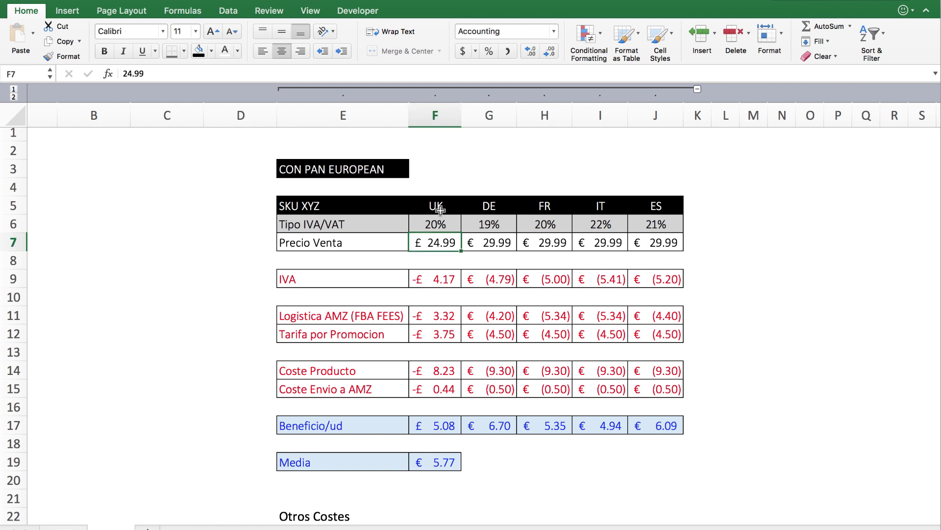
{"action": "left_click_drag", "start_coordinate": [436, 205], "coordinate": [641, 197]}
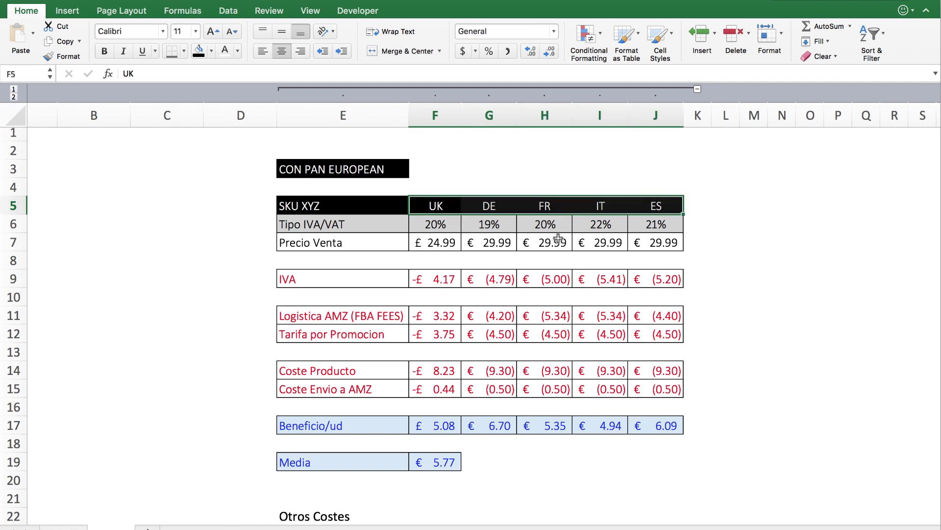
{"action": "left_click", "coordinate": [442, 224]}
{"action": "left_click_drag", "start_coordinate": [443, 224], "coordinate": [644, 224]}
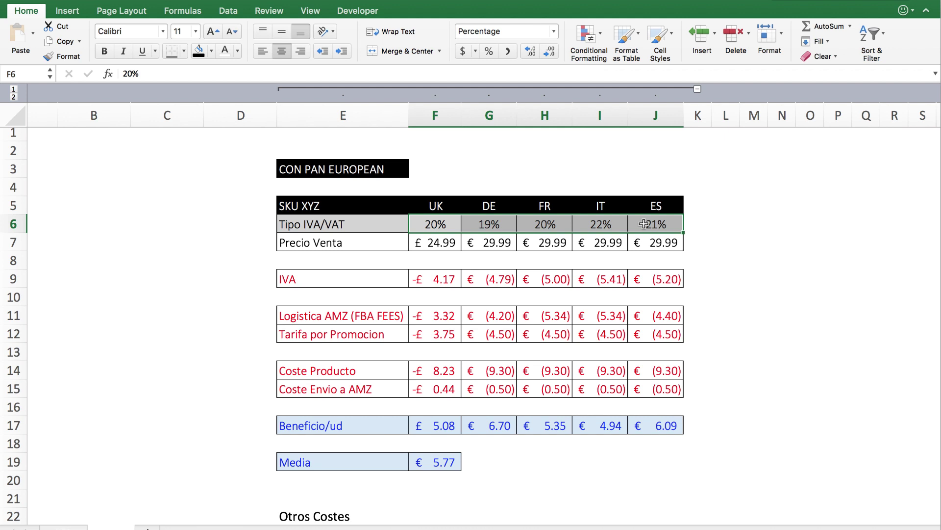
{"action": "left_click_drag", "start_coordinate": [451, 243], "coordinate": [651, 237]}
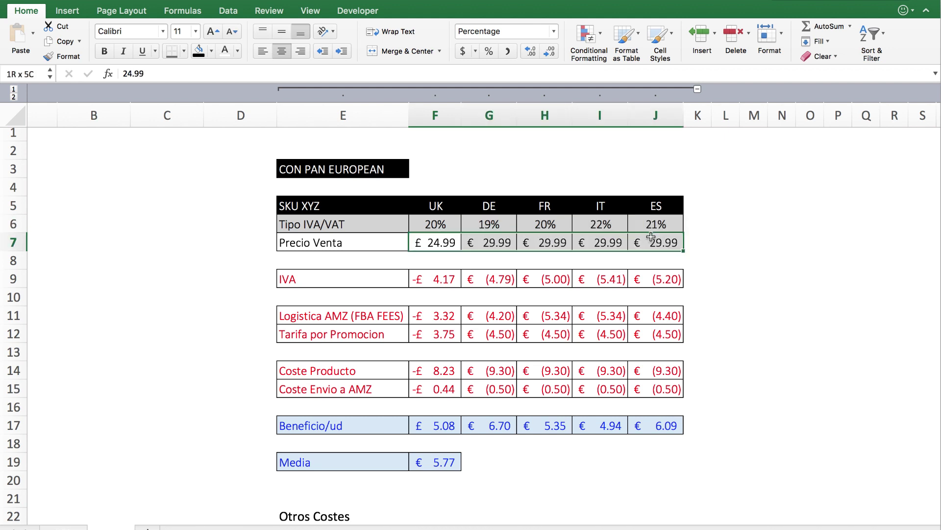
{"action": "left_click", "coordinate": [602, 259]}
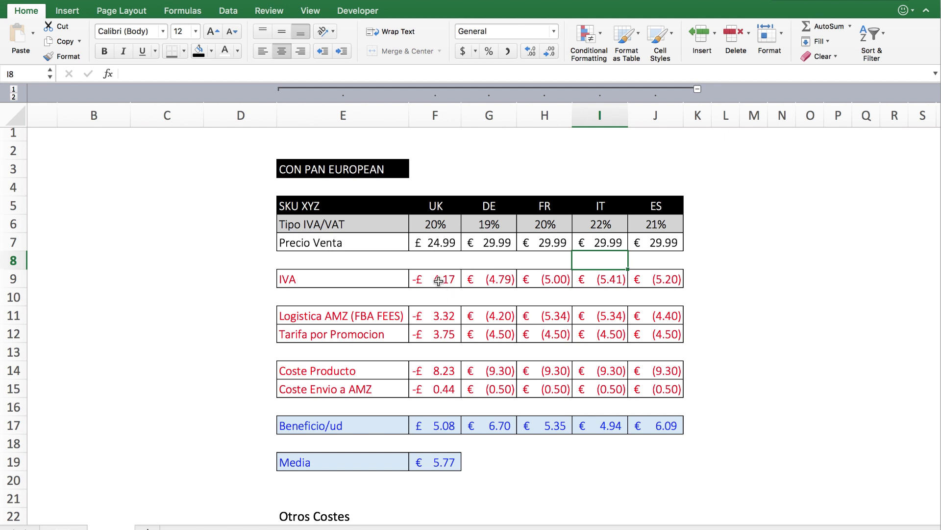
Compare the Tipo IVA/VAT rate of each marketplace from UK to ES, and inspect the UK IVA formula
{"action": "left_click", "coordinate": [438, 224]}
{"action": "left_click", "coordinate": [489, 224]}
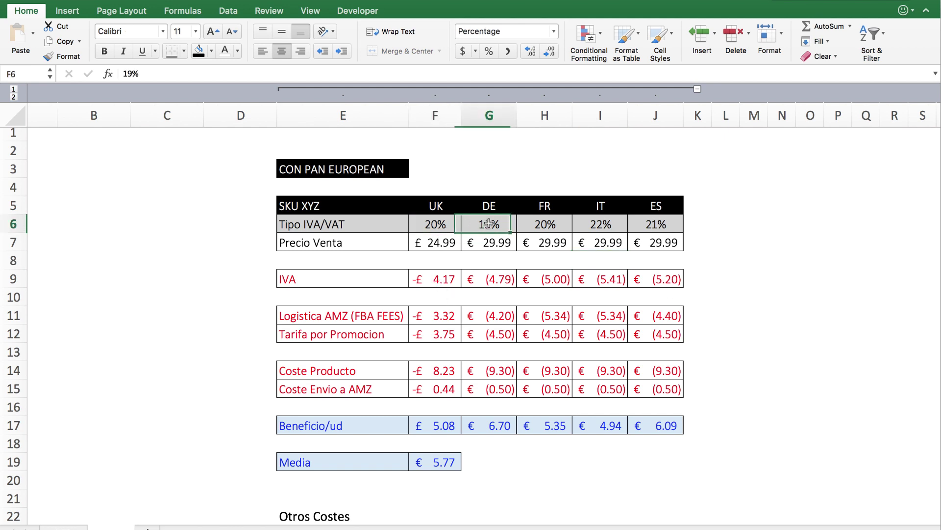
{"action": "left_click", "coordinate": [530, 220]}
{"action": "left_click", "coordinate": [600, 225]}
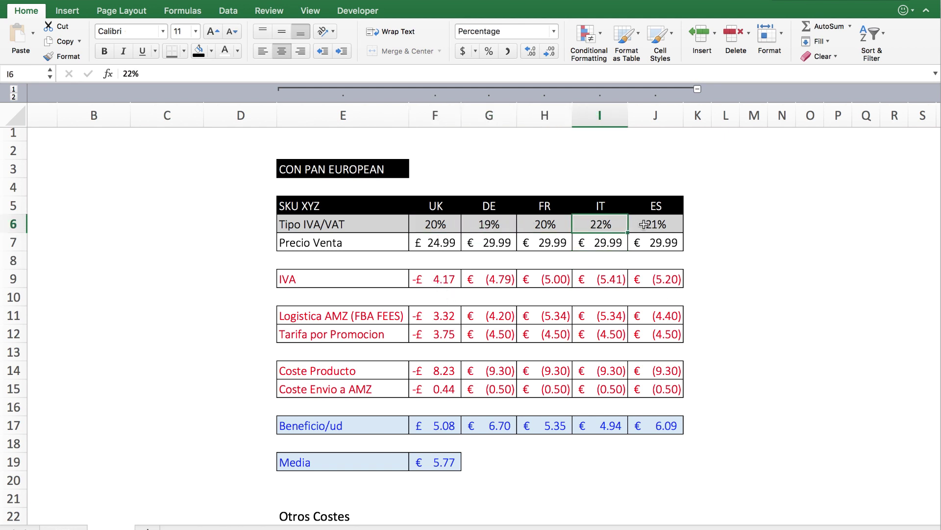
{"action": "left_click", "coordinate": [643, 224]}
{"action": "double_click", "coordinate": [444, 279]}
{"action": "key", "text": "Return"}
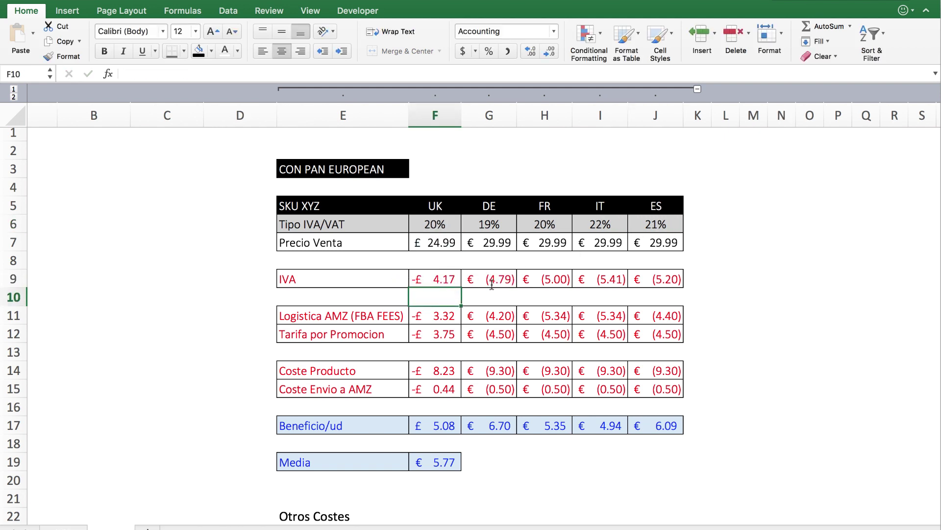
{"action": "left_click", "coordinate": [492, 294]}
Check the Logistica AMZ (FBA FEES) amount for each Pan European marketplace and inspect the UK Tarifa por Promocion formula
{"action": "left_click", "coordinate": [377, 317]}
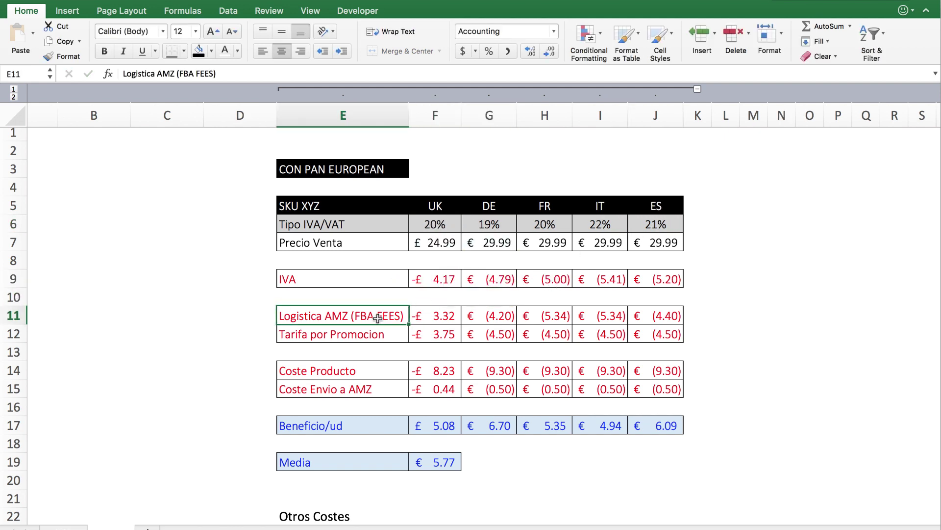
{"action": "left_click", "coordinate": [444, 316]}
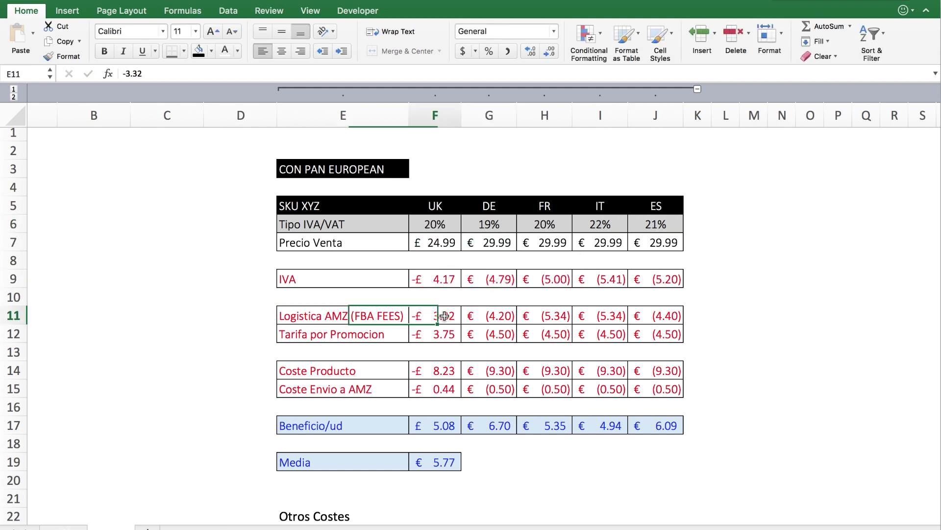
{"action": "left_click", "coordinate": [499, 315]}
{"action": "left_click", "coordinate": [541, 320]}
{"action": "left_click", "coordinate": [602, 316]}
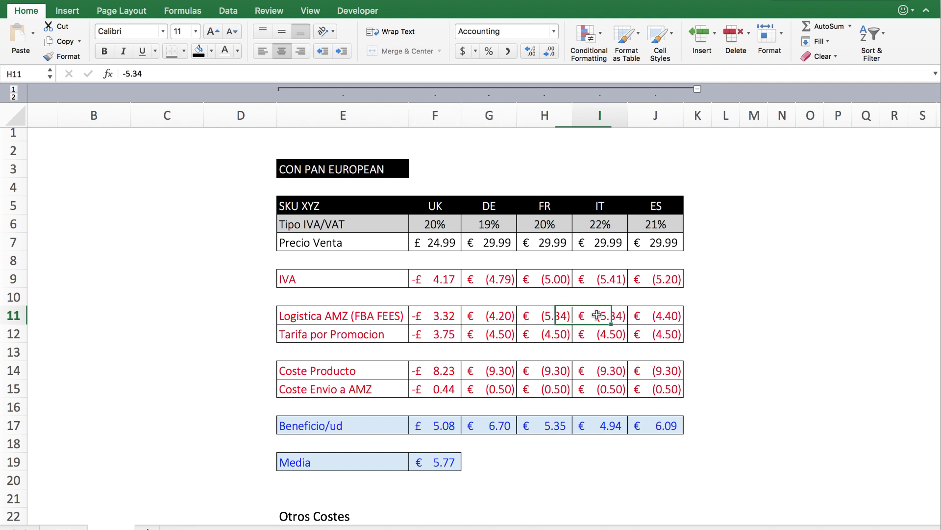
{"action": "left_click", "coordinate": [650, 316]}
{"action": "double_click", "coordinate": [441, 333]}
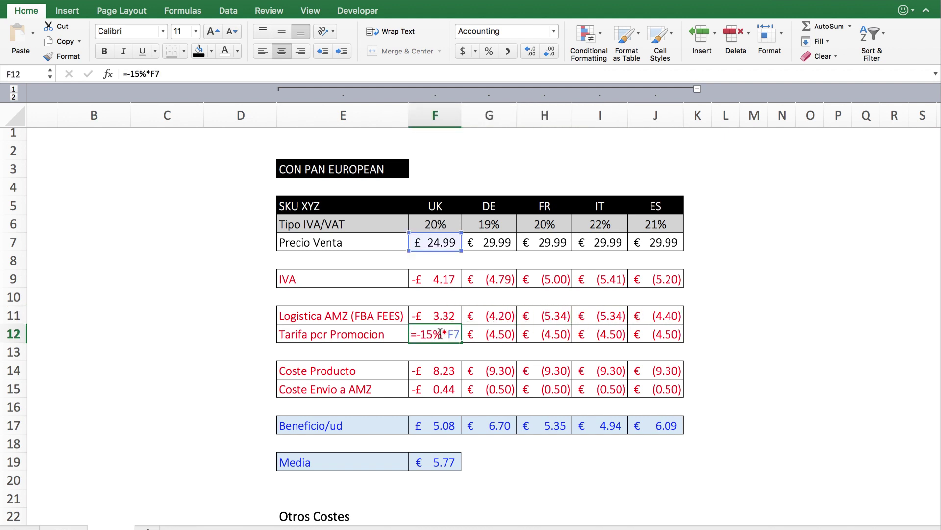
{"action": "key", "text": "Return"}
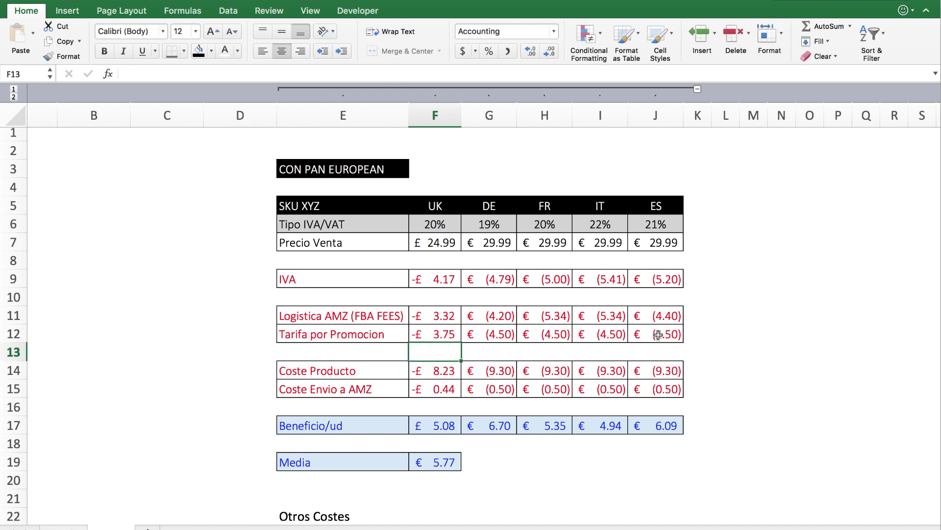
Review the Pan European deductions across all five marketplaces, from IVA and Amazon fees to Coste Producto and Coste Envio a AMZ
{"action": "left_click_drag", "start_coordinate": [431, 279], "coordinate": [642, 338]}
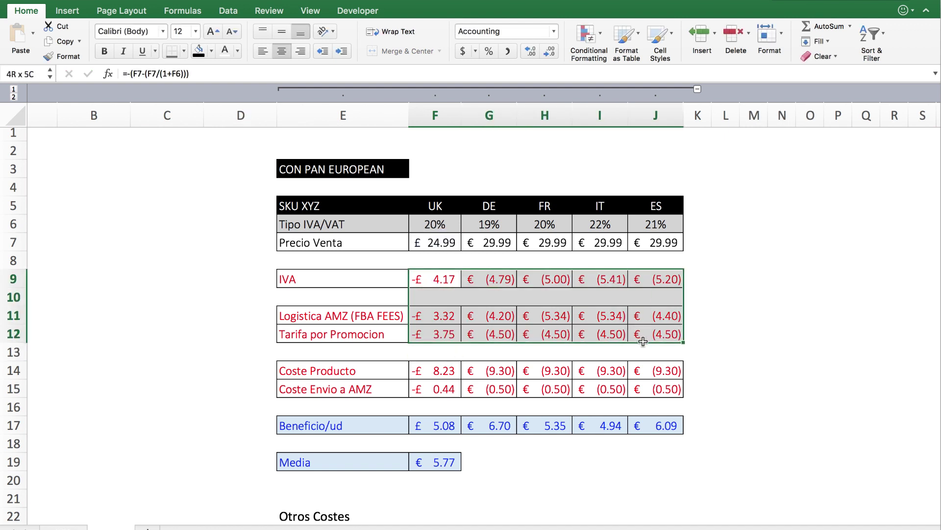
{"action": "left_click_drag", "start_coordinate": [431, 371], "coordinate": [668, 370]}
{"action": "left_click_drag", "start_coordinate": [432, 389], "coordinate": [645, 382]}
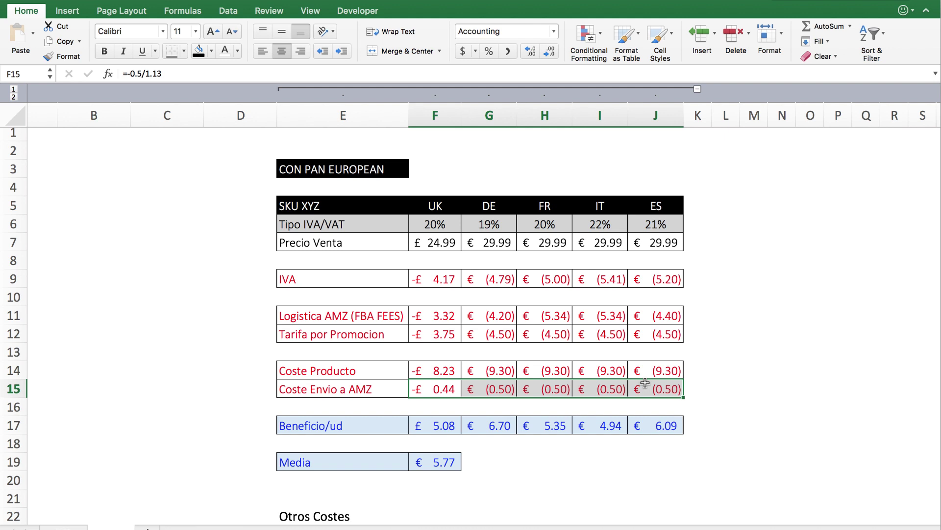
Review the Pan European Beneficio/ud row and inspect the sum formulas behind the UK and FR profits
{"action": "left_click", "coordinate": [451, 427]}
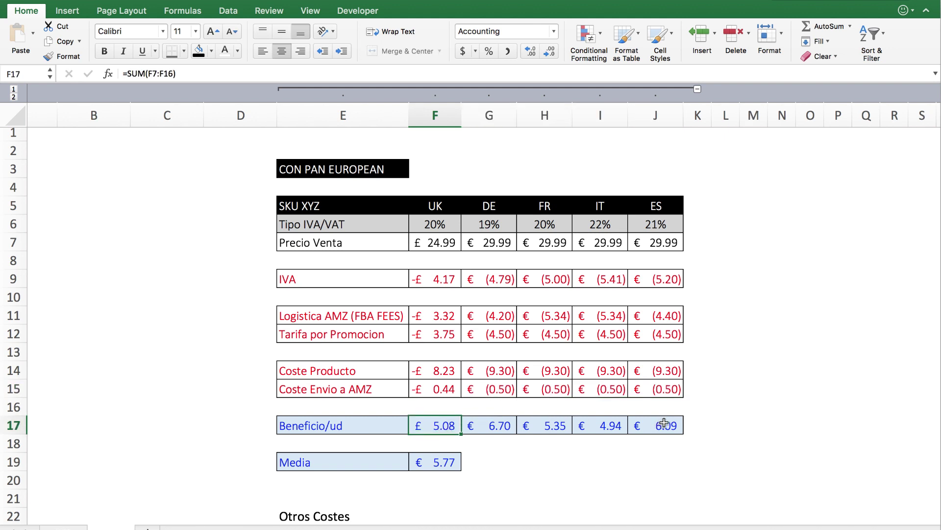
{"action": "left_click_drag", "start_coordinate": [659, 425], "coordinate": [445, 426]}
{"action": "double_click", "coordinate": [445, 425]}
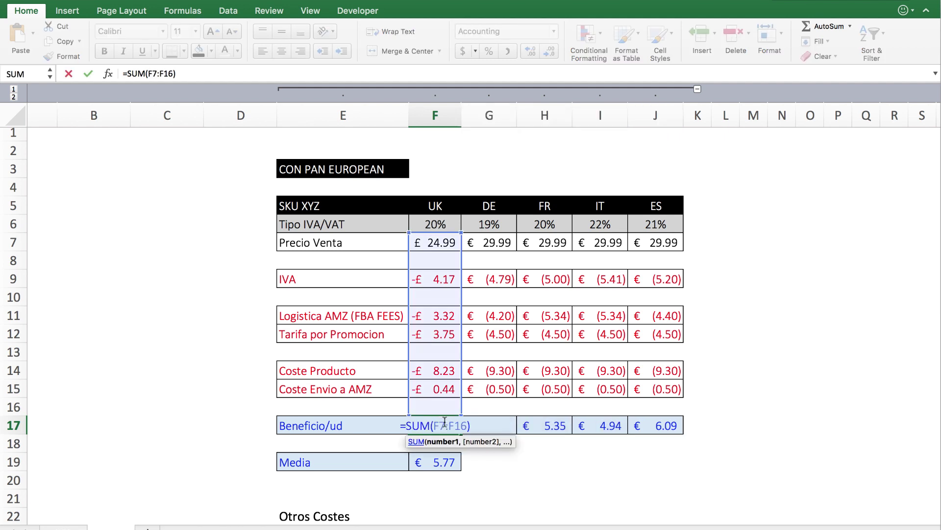
{"action": "key", "text": "Return"}
{"action": "left_click", "coordinate": [541, 424]}
{"action": "double_click", "coordinate": [541, 424]}
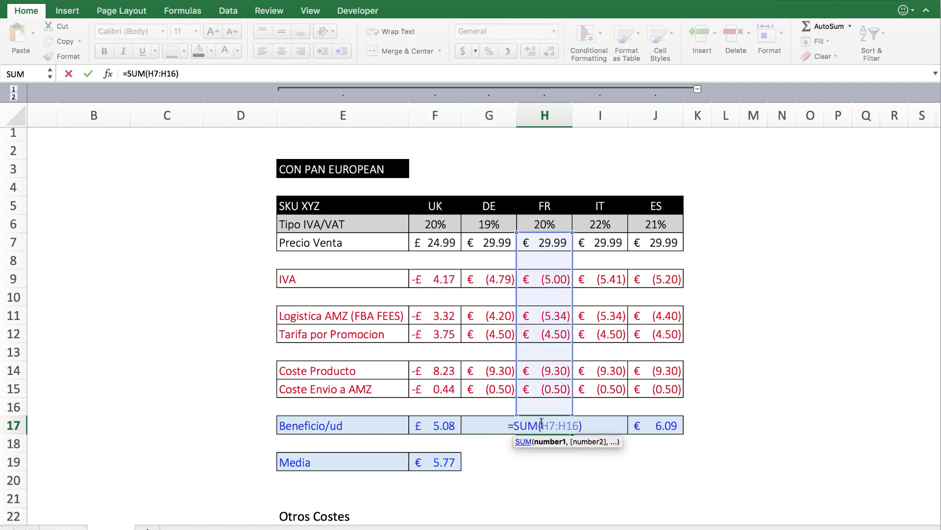
{"action": "key", "text": "Return"}
Inspect the Media formula of the CON PAN EUROPEAN table and compare its result with the Media in the SIN PAN-EU table
{"action": "left_click", "coordinate": [446, 463]}
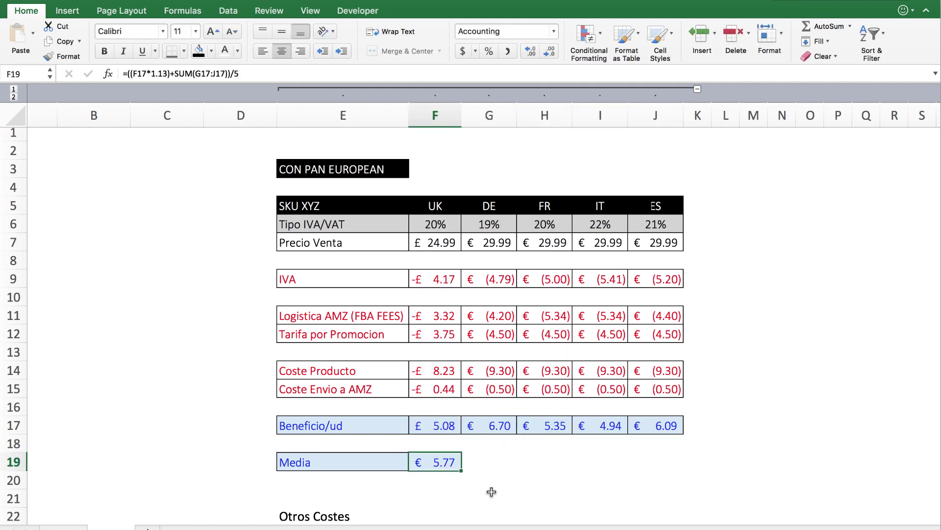
{"action": "left_click", "coordinate": [493, 463]}
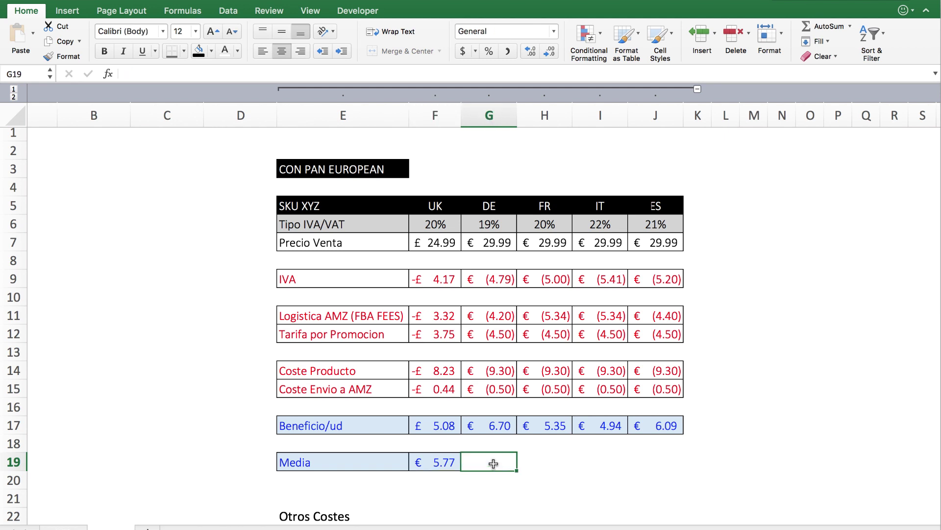
{"action": "left_click", "coordinate": [374, 175]}
{"action": "left_click", "coordinate": [449, 465]}
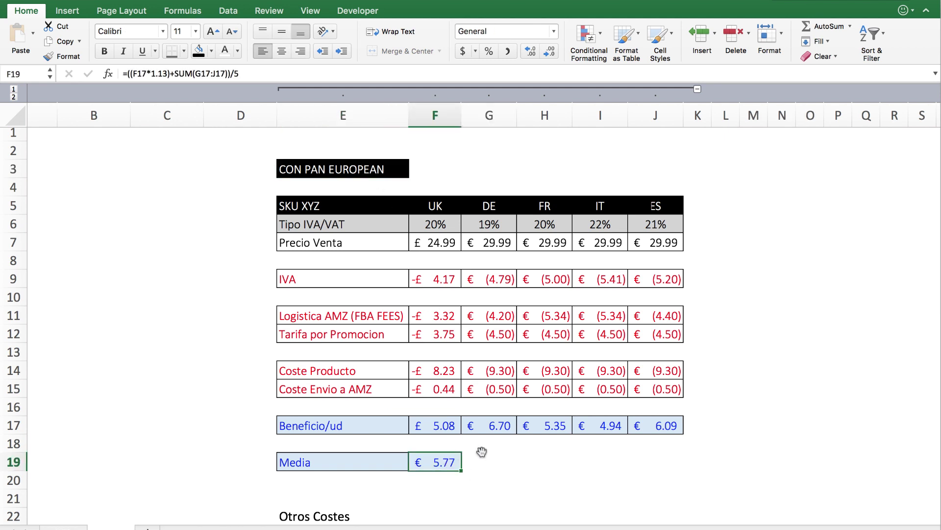
{"action": "scroll", "coordinate": [512, 451], "scroll_direction": "right", "scroll_amount": 10}
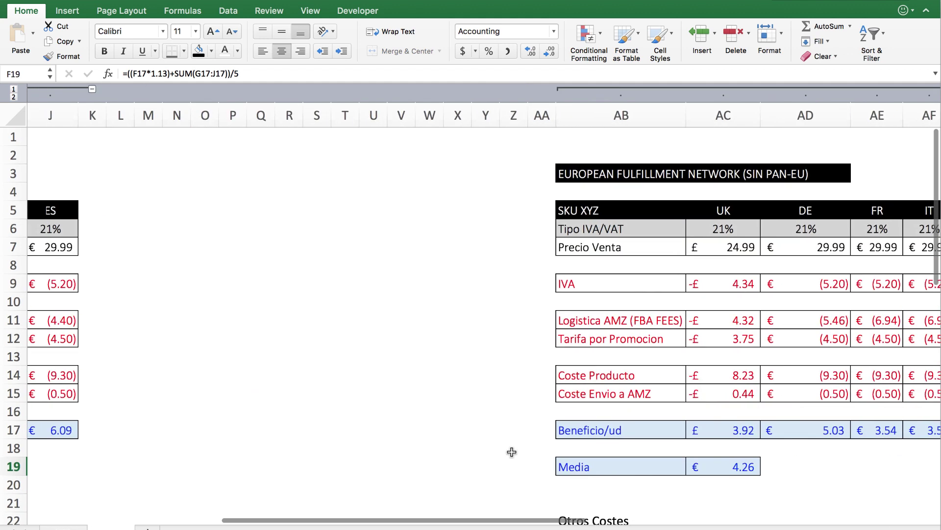
{"action": "scroll", "coordinate": [512, 452], "scroll_direction": "down", "scroll_amount": 1}
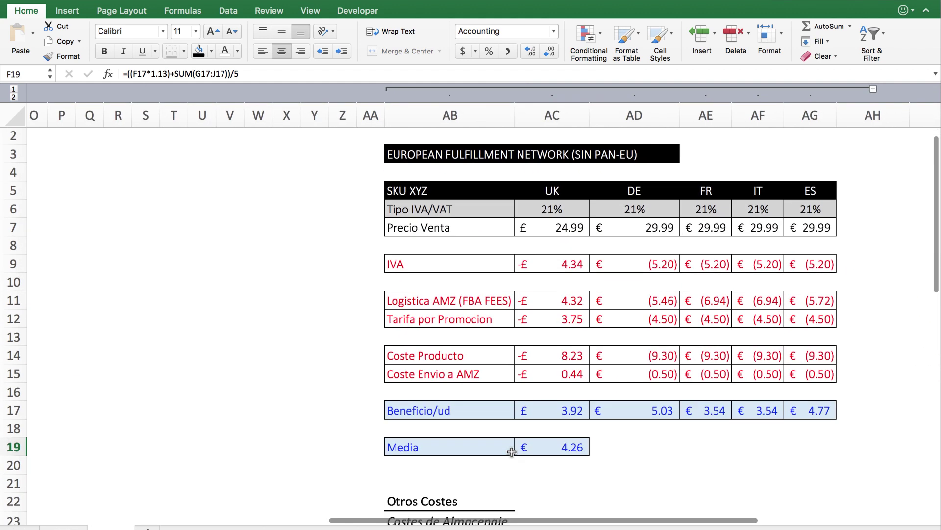
Delete the empty columns P to Z so the SIN PAN-EU table sits closer to the CON PAN EUROPEAN table
{"action": "left_click", "coordinate": [544, 445]}
{"action": "left_click_drag", "start_coordinate": [342, 115], "coordinate": [51, 101]}
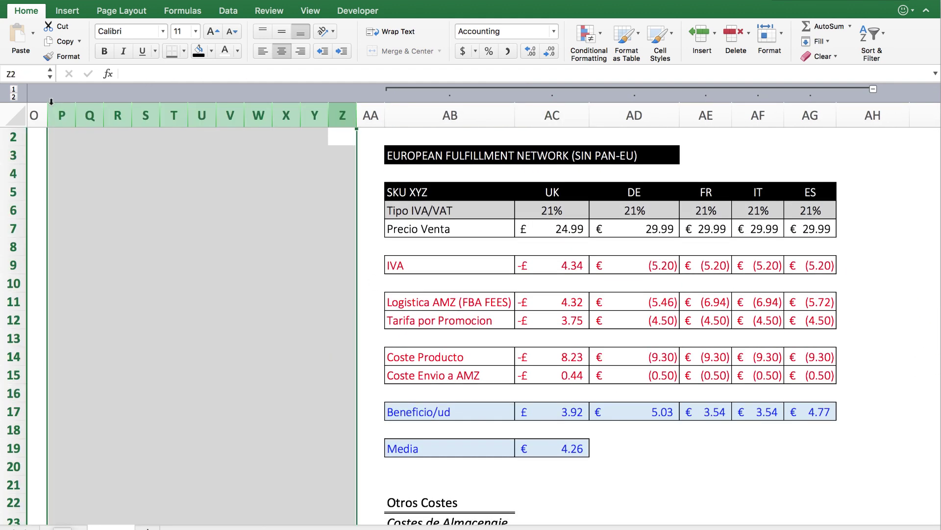
{"action": "key", "text": "ctrl+minus"}
{"action": "scroll", "coordinate": [626, 273], "scroll_direction": "left", "scroll_amount": 3}
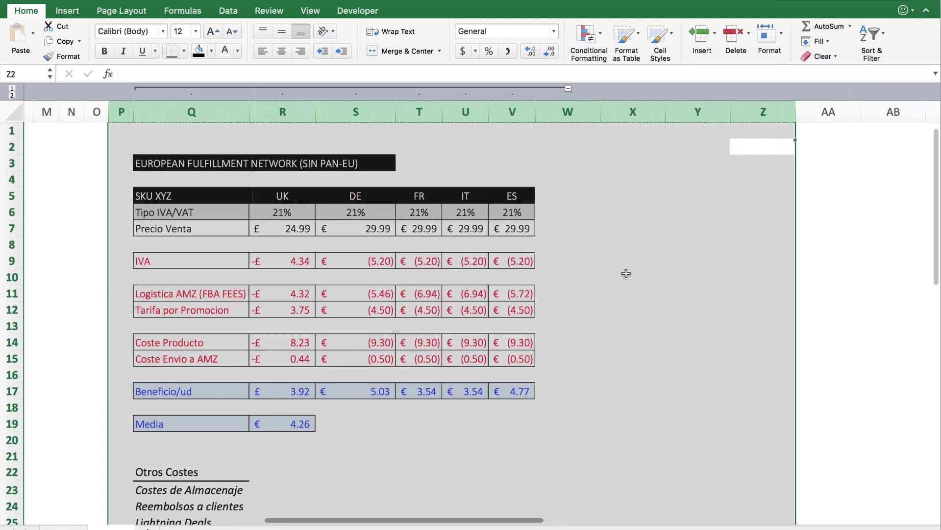
{"action": "scroll", "coordinate": [626, 273], "scroll_direction": "down", "scroll_amount": 5}
Compare the Media cells and formulas of the CON PAN EUROPEAN and EUROPEAN FULFILLMENT NETWORK tables, referring to both table headings
{"action": "left_click", "coordinate": [266, 324]}
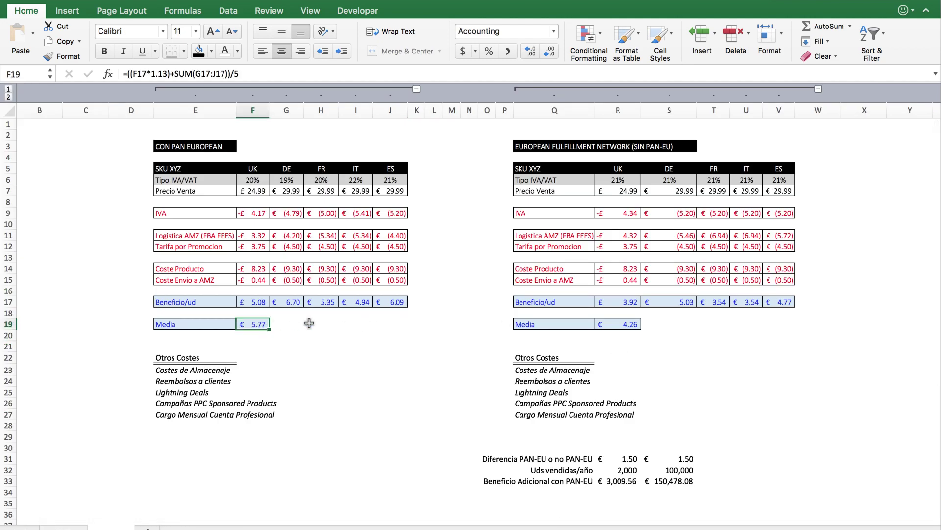
{"action": "scroll", "coordinate": [309, 324], "scroll_direction": "up", "scroll_amount": 3}
{"action": "left_click", "coordinate": [761, 339]}
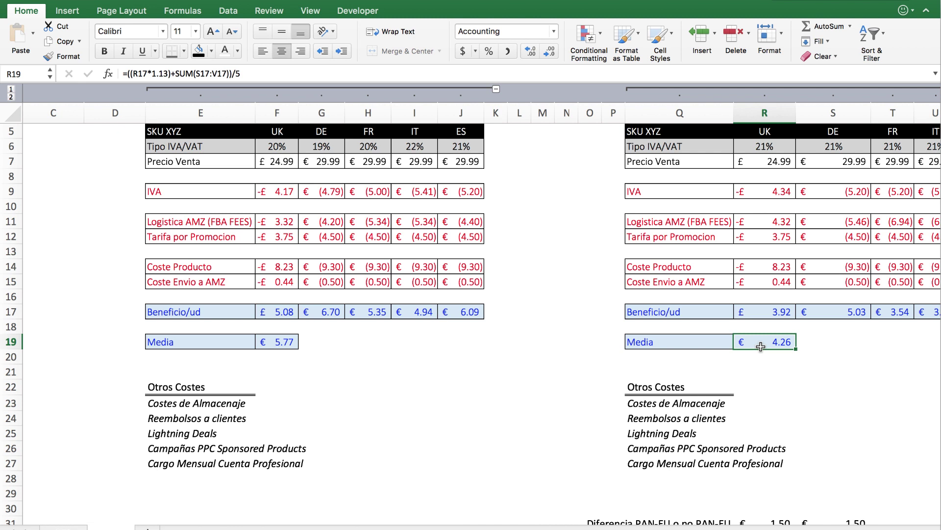
{"action": "scroll", "coordinate": [761, 347], "scroll_direction": "up", "scroll_amount": 3}
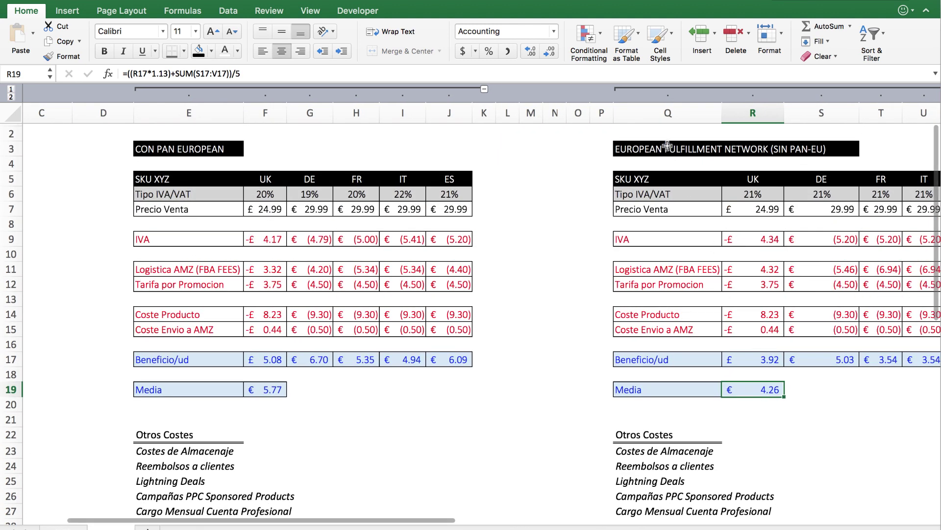
{"action": "left_click", "coordinate": [667, 156]}
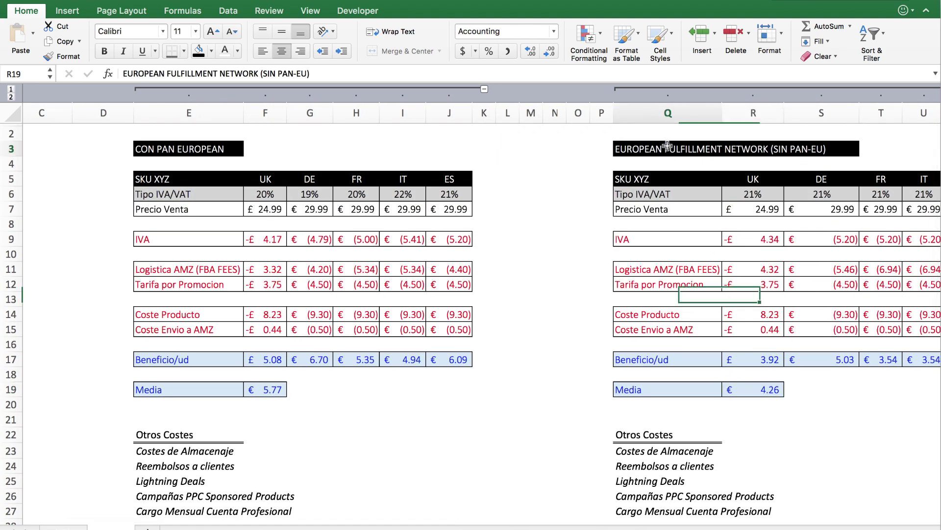
{"action": "left_click", "coordinate": [193, 148]}
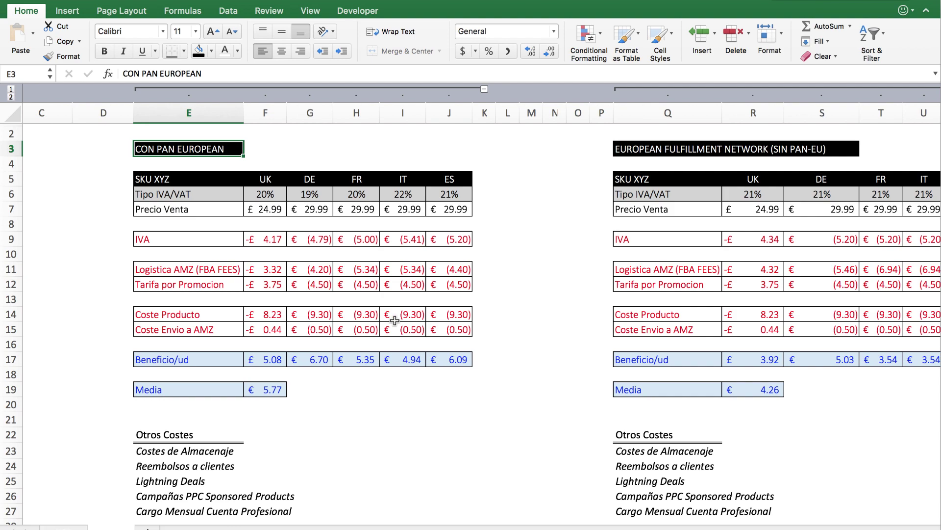
Inspect the Diferencia PAN-EU, Uds vendidas/año and Beneficio Adicional con PAN-EU cells in column R of the summary
{"action": "scroll", "coordinate": [395, 321], "scroll_direction": "down", "scroll_amount": 10}
{"action": "scroll", "coordinate": [395, 320], "scroll_direction": "right", "scroll_amount": 2}
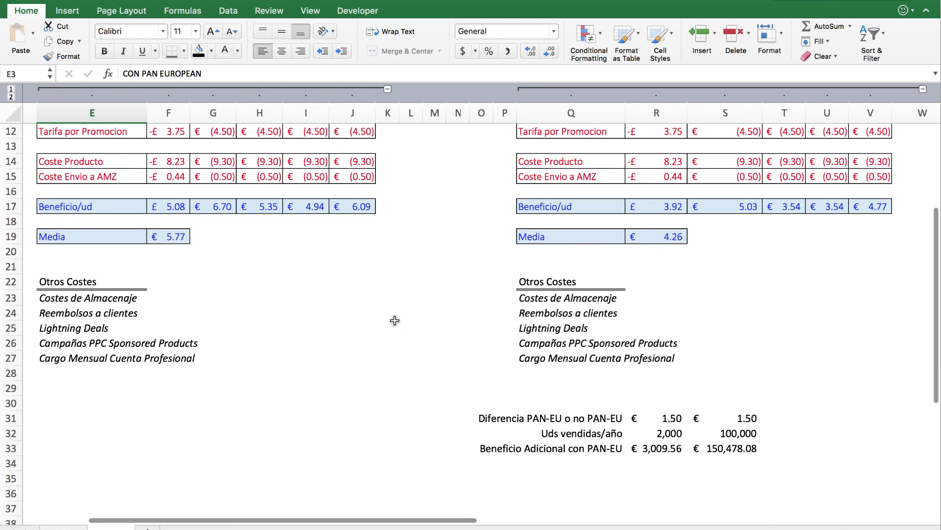
{"action": "left_click", "coordinate": [511, 416]}
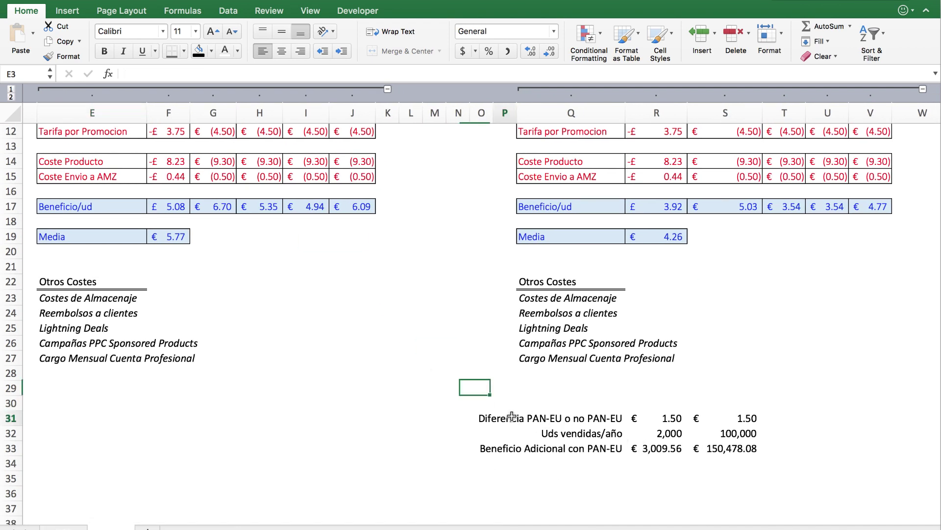
{"action": "left_click", "coordinate": [485, 418]}
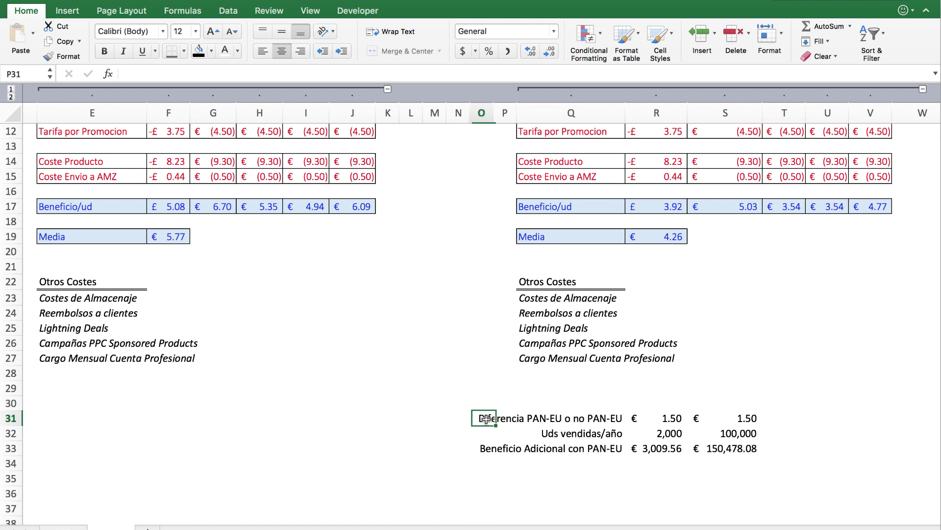
{"action": "left_click", "coordinate": [670, 418]}
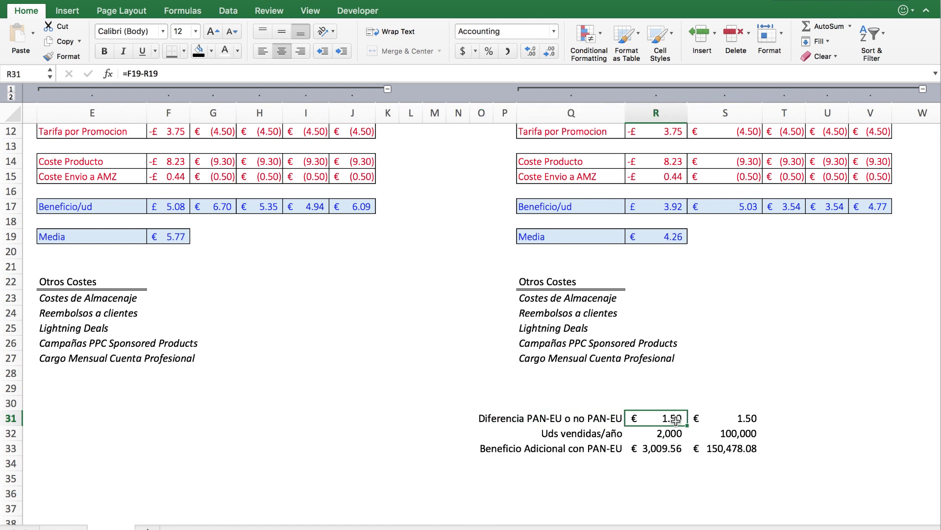
{"action": "left_click", "coordinate": [674, 433]}
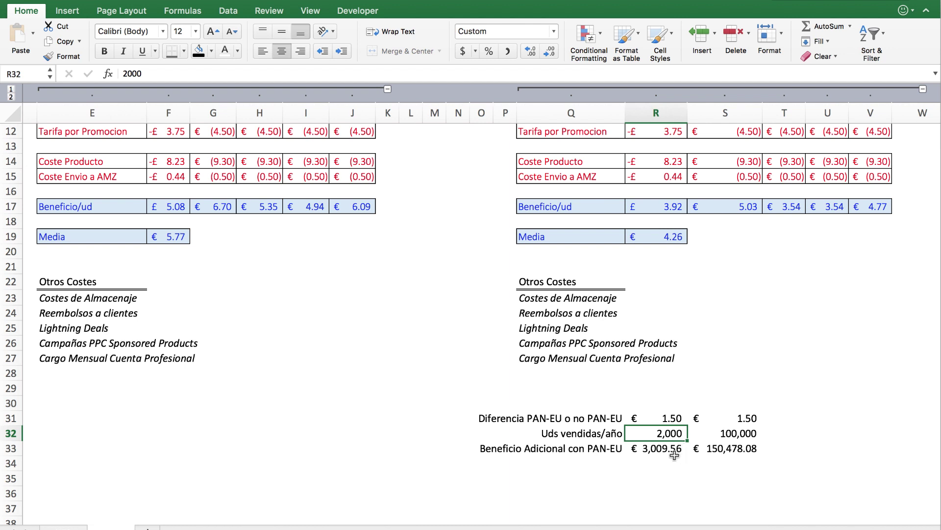
{"action": "left_click", "coordinate": [660, 450]}
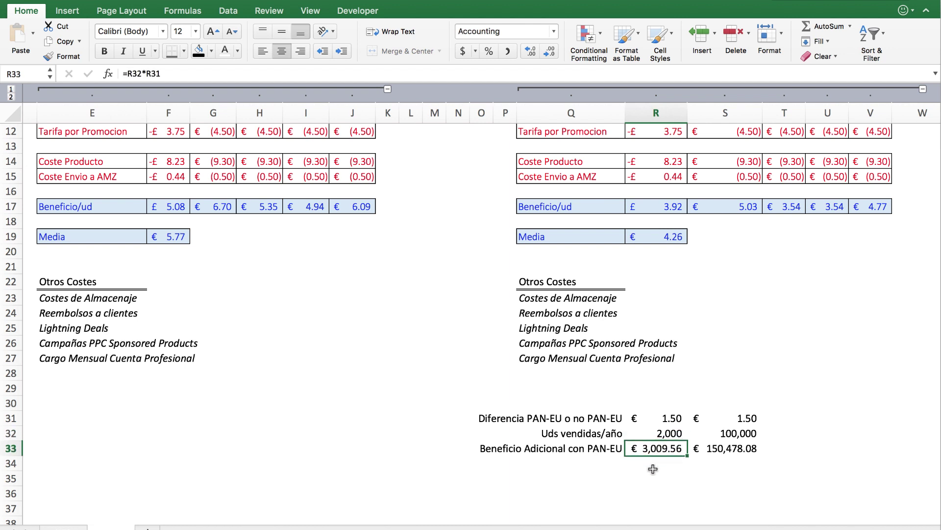
Review column S of the summary, checking the formulas behind Uds vendidas/año and Beneficio Adicional con PAN-EU
{"action": "left_click", "coordinate": [733, 432]}
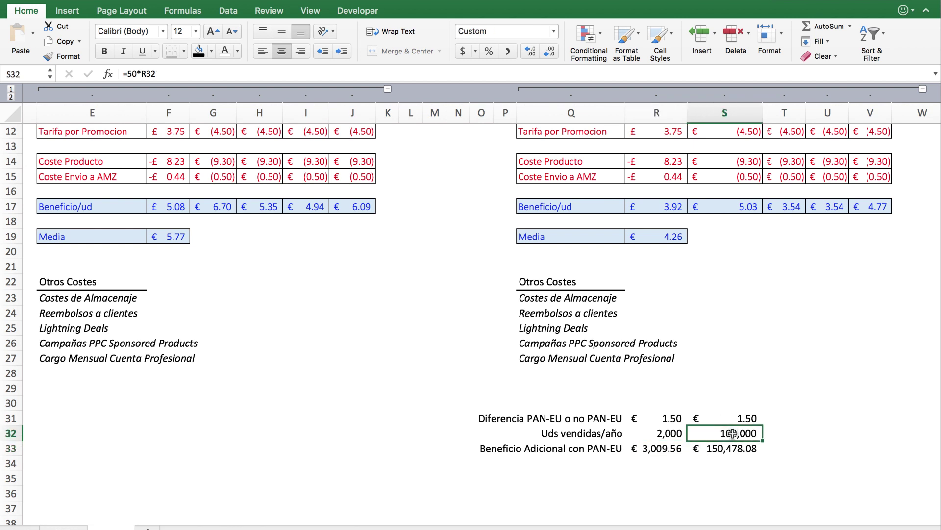
{"action": "left_click", "coordinate": [734, 450]}
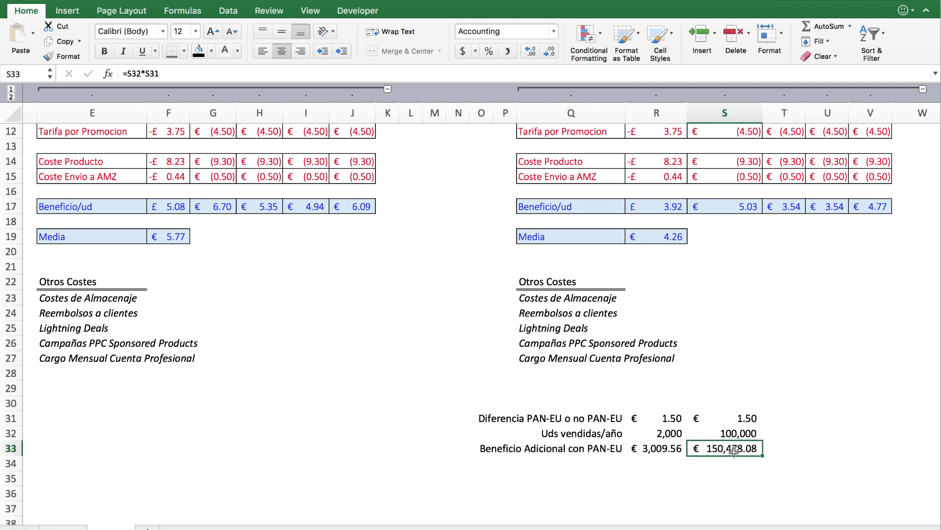
{"action": "left_click_drag", "start_coordinate": [734, 418], "coordinate": [702, 448]}
{"action": "left_click", "coordinate": [676, 472]}
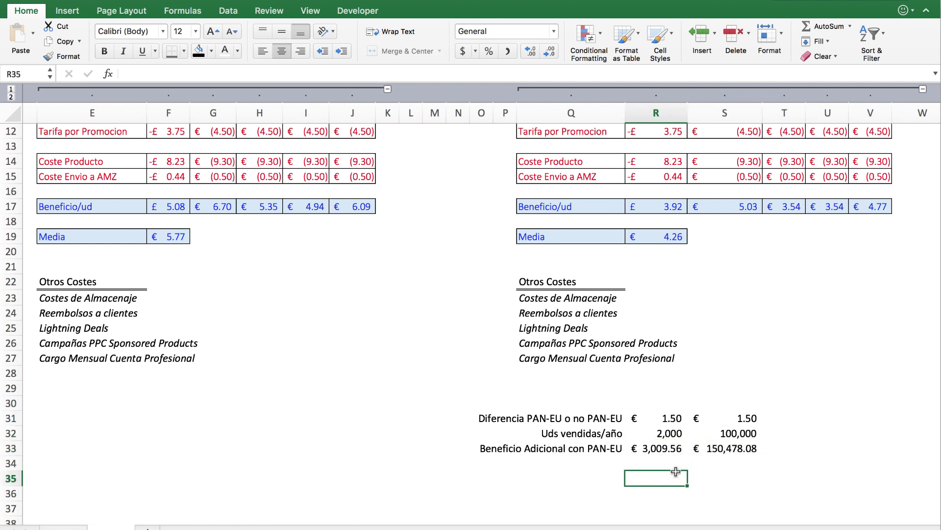
{"action": "left_click", "coordinate": [739, 433]}
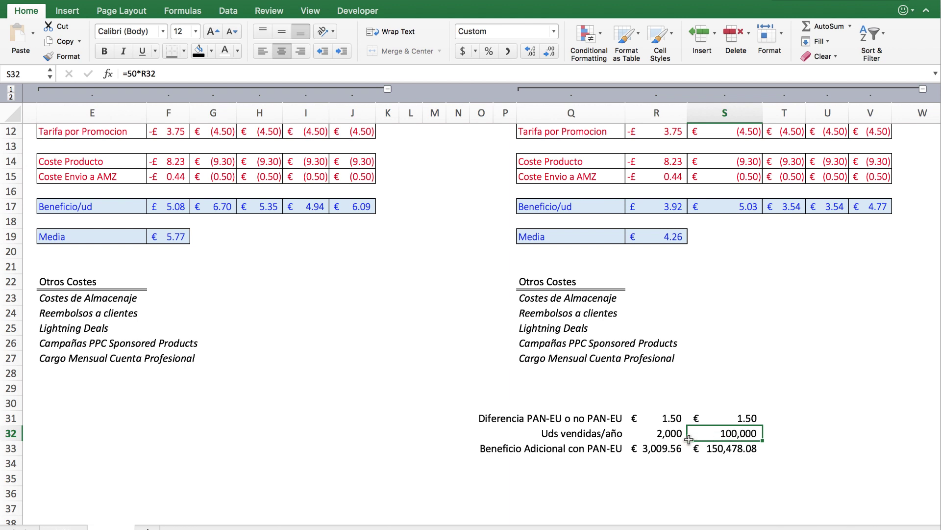
Set Uds vendidas/año in cell R32 to 10000 and check the recalculated Beneficio Adicional con PAN-EU
{"action": "left_click", "coordinate": [665, 435]}
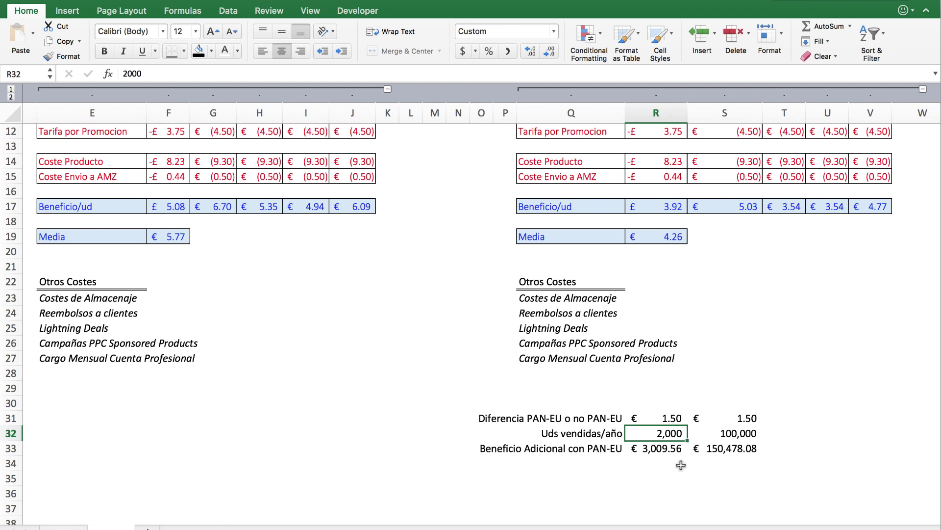
{"action": "type", "text": "10000"}
{"action": "key", "text": "Return"}
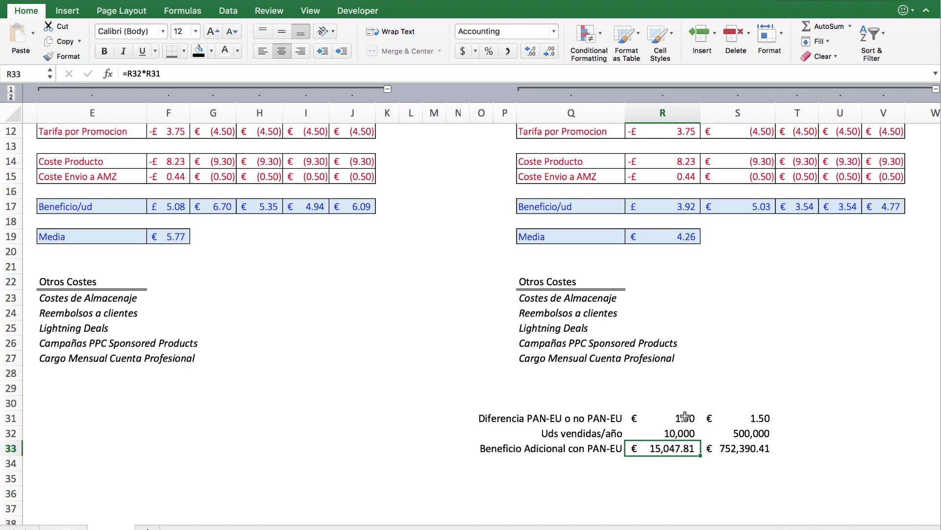
{"action": "left_click", "coordinate": [678, 430]}
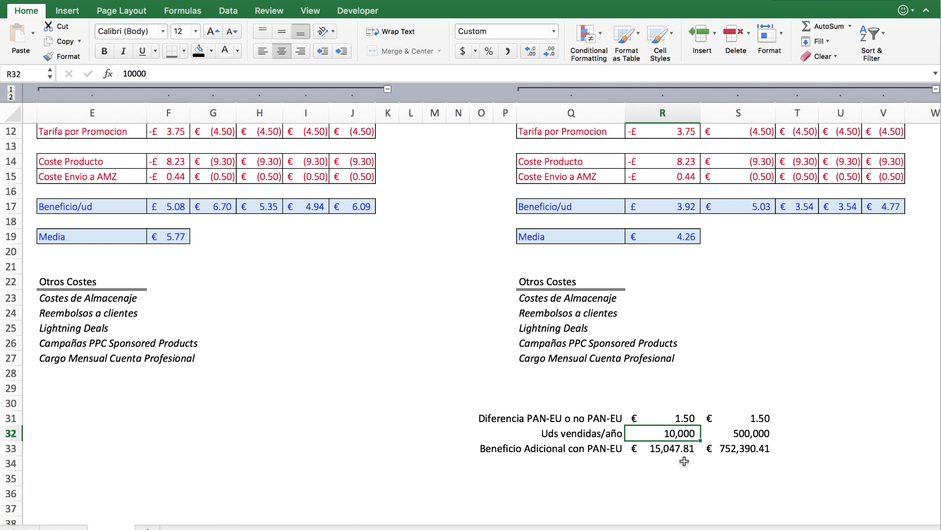
{"action": "left_click", "coordinate": [682, 464]}
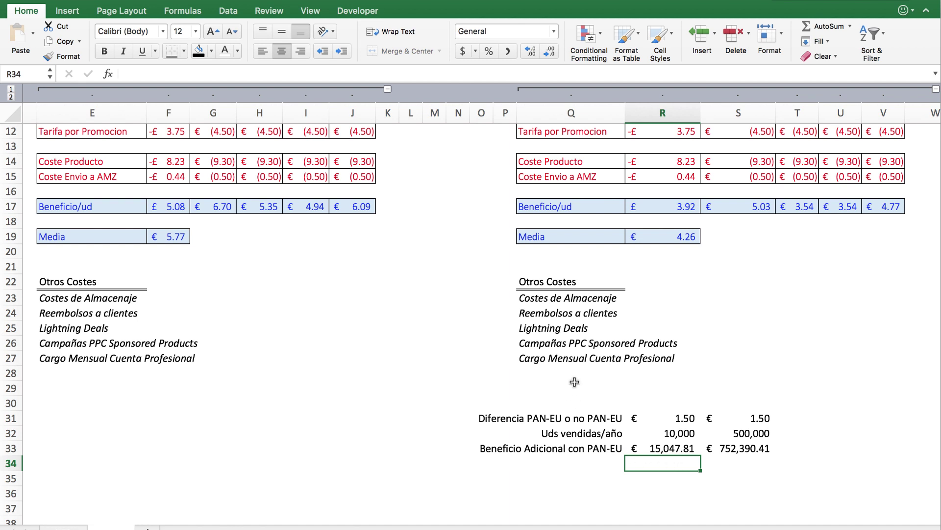
Go through the Otros Costes list of the SIN PAN-EU table, from Costes de Almacenaje to Cargo Mensual Cuenta Profesional
{"action": "left_click", "coordinate": [500, 307]}
{"action": "scroll", "coordinate": [500, 306], "scroll_direction": "down", "scroll_amount": 3}
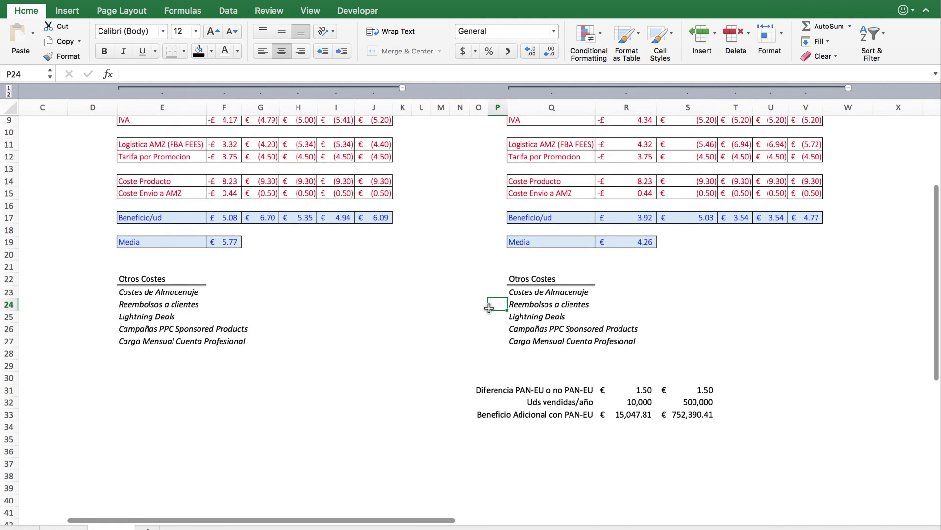
{"action": "scroll", "coordinate": [489, 308], "scroll_direction": "up", "scroll_amount": 3}
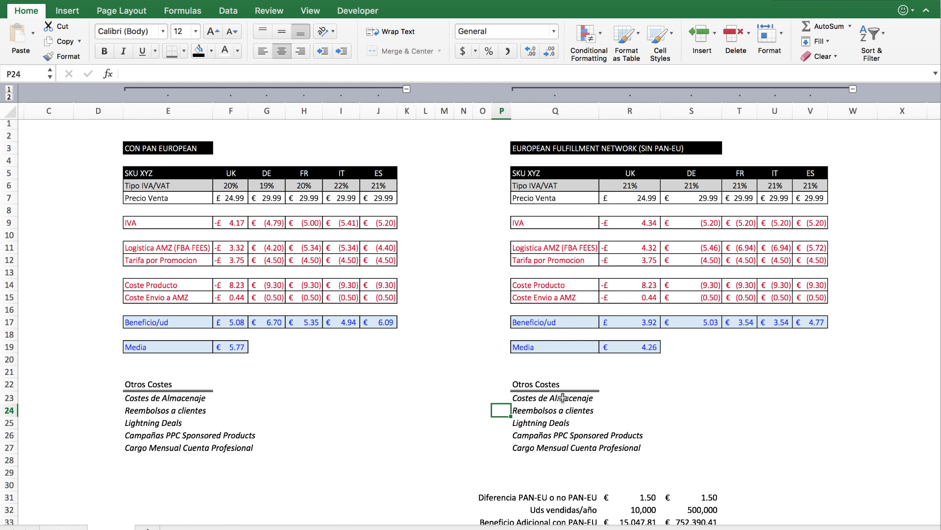
{"action": "scroll", "coordinate": [562, 398], "scroll_direction": "up", "scroll_amount": 3}
{"action": "scroll", "coordinate": [569, 402], "scroll_direction": "down", "scroll_amount": 1}
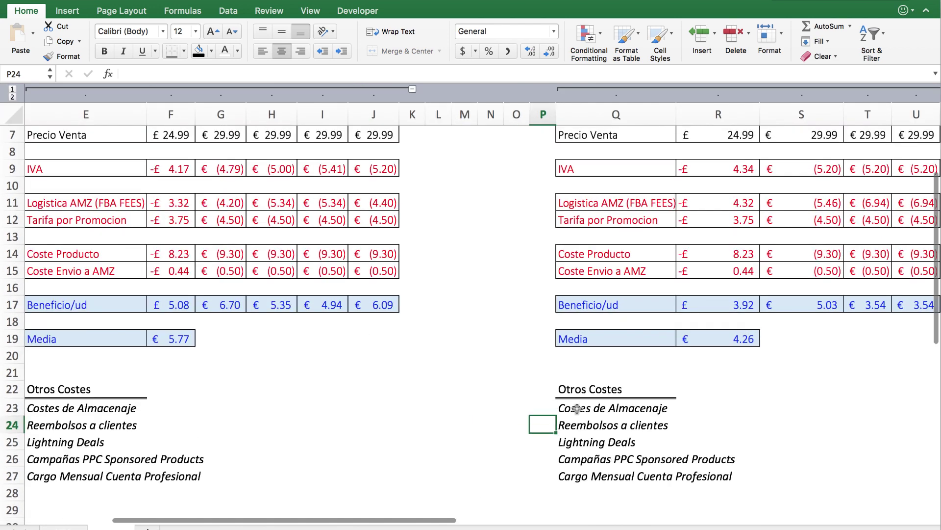
{"action": "left_click", "coordinate": [577, 408]}
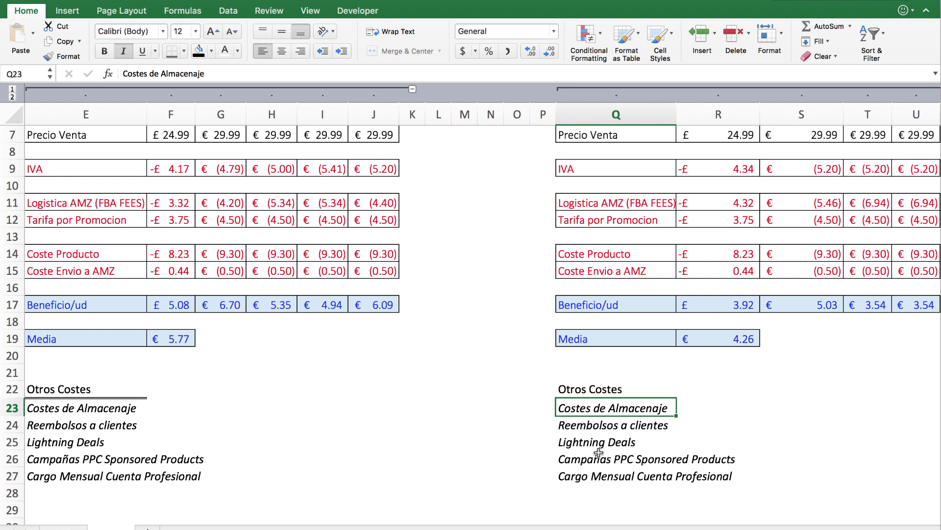
{"action": "left_click", "coordinate": [606, 426]}
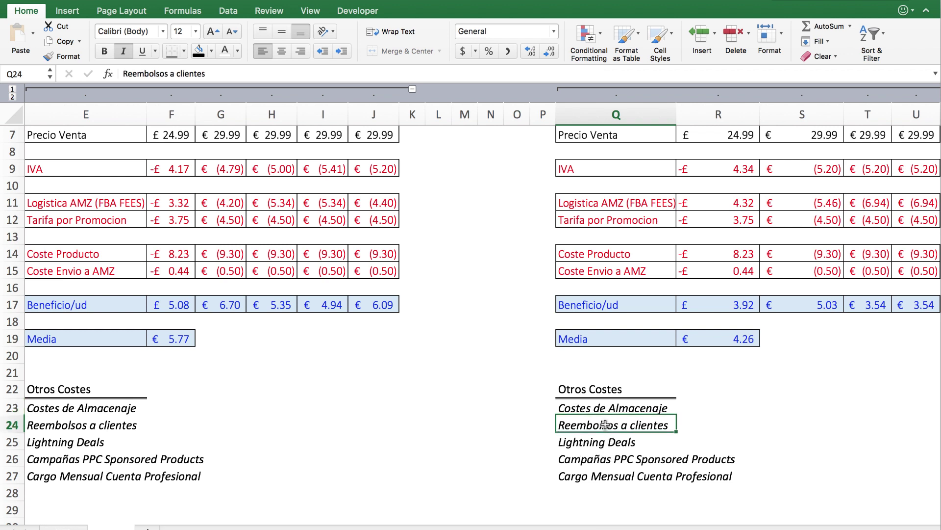
{"action": "left_click", "coordinate": [575, 443]}
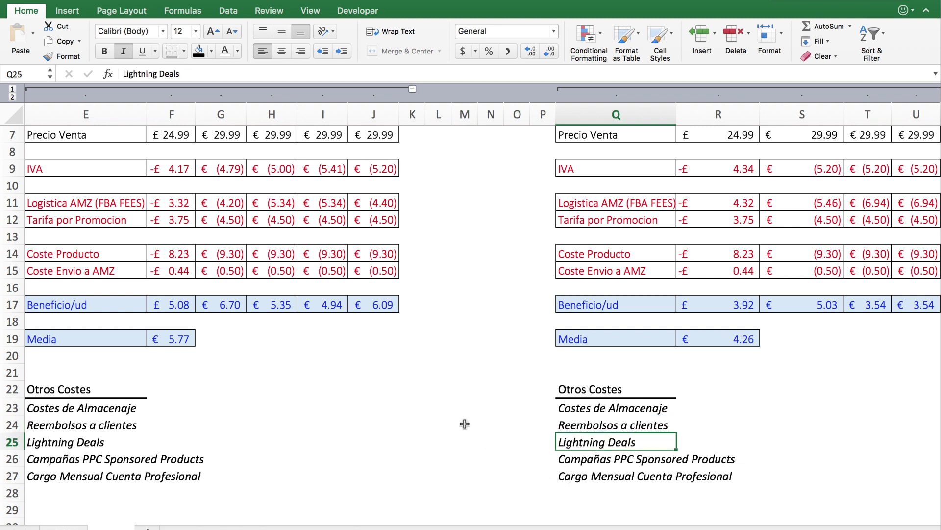
{"action": "left_click", "coordinate": [590, 461]}
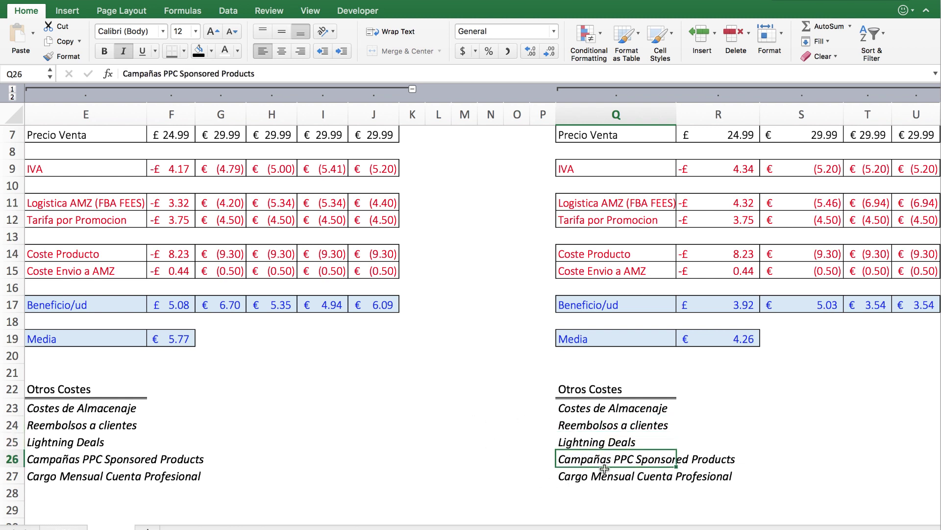
{"action": "left_click", "coordinate": [585, 476]}
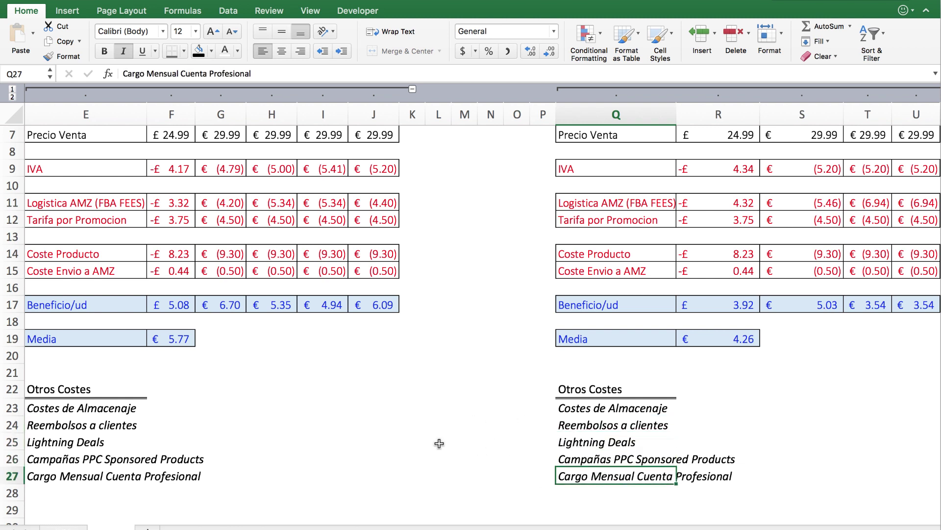